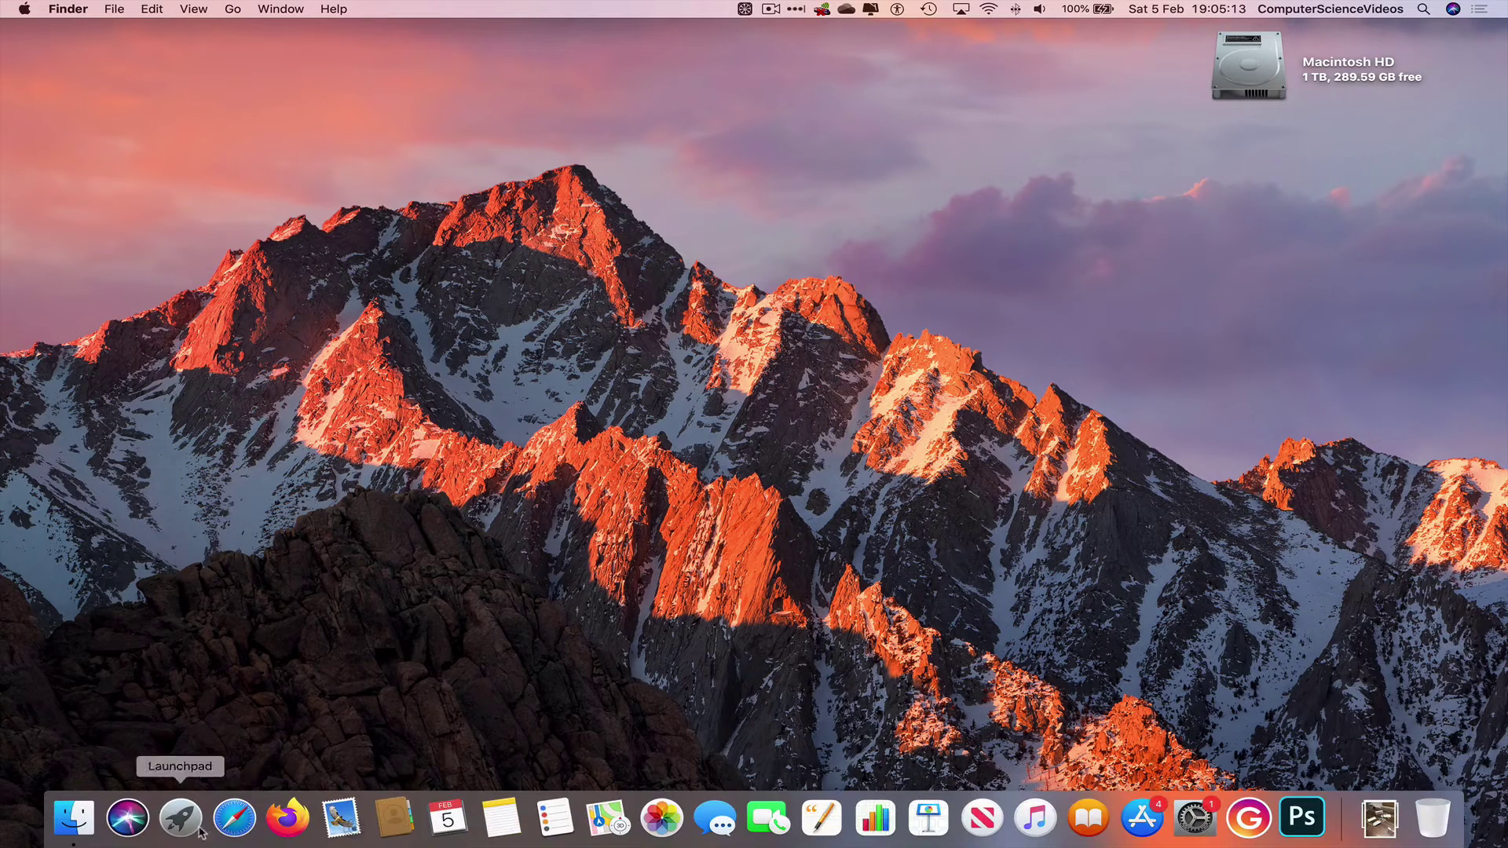
# Launch Safari and go to the Microsoft 365 admin center via the Office 365 bookmark.
pyautogui.click(234, 817)
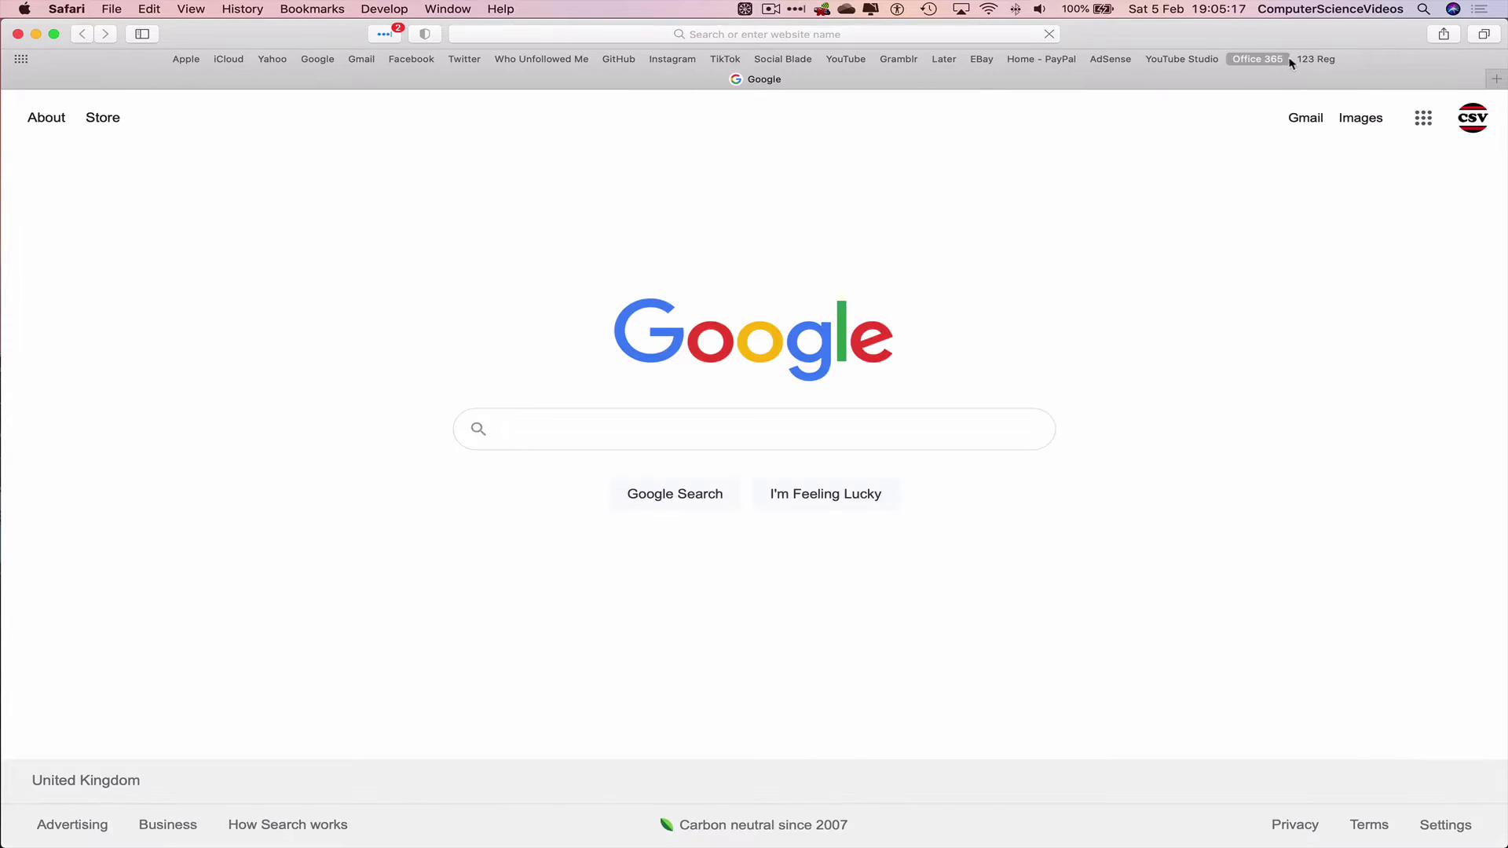
pyautogui.click(1259, 60)
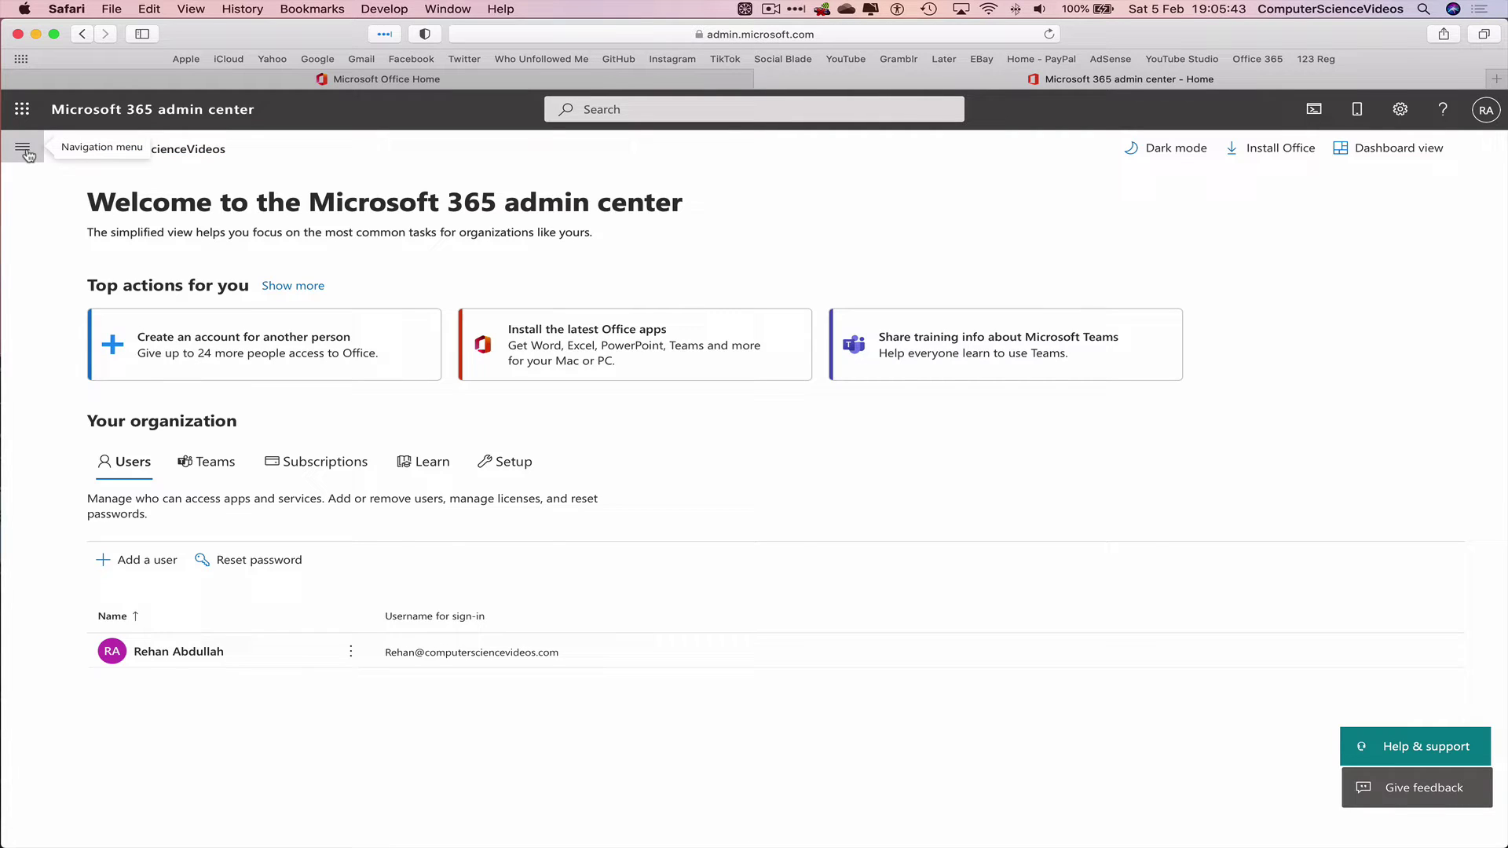
# Navigate to Users > Active users, showing one Business Standard–licensed user.
pyautogui.click(22, 151)
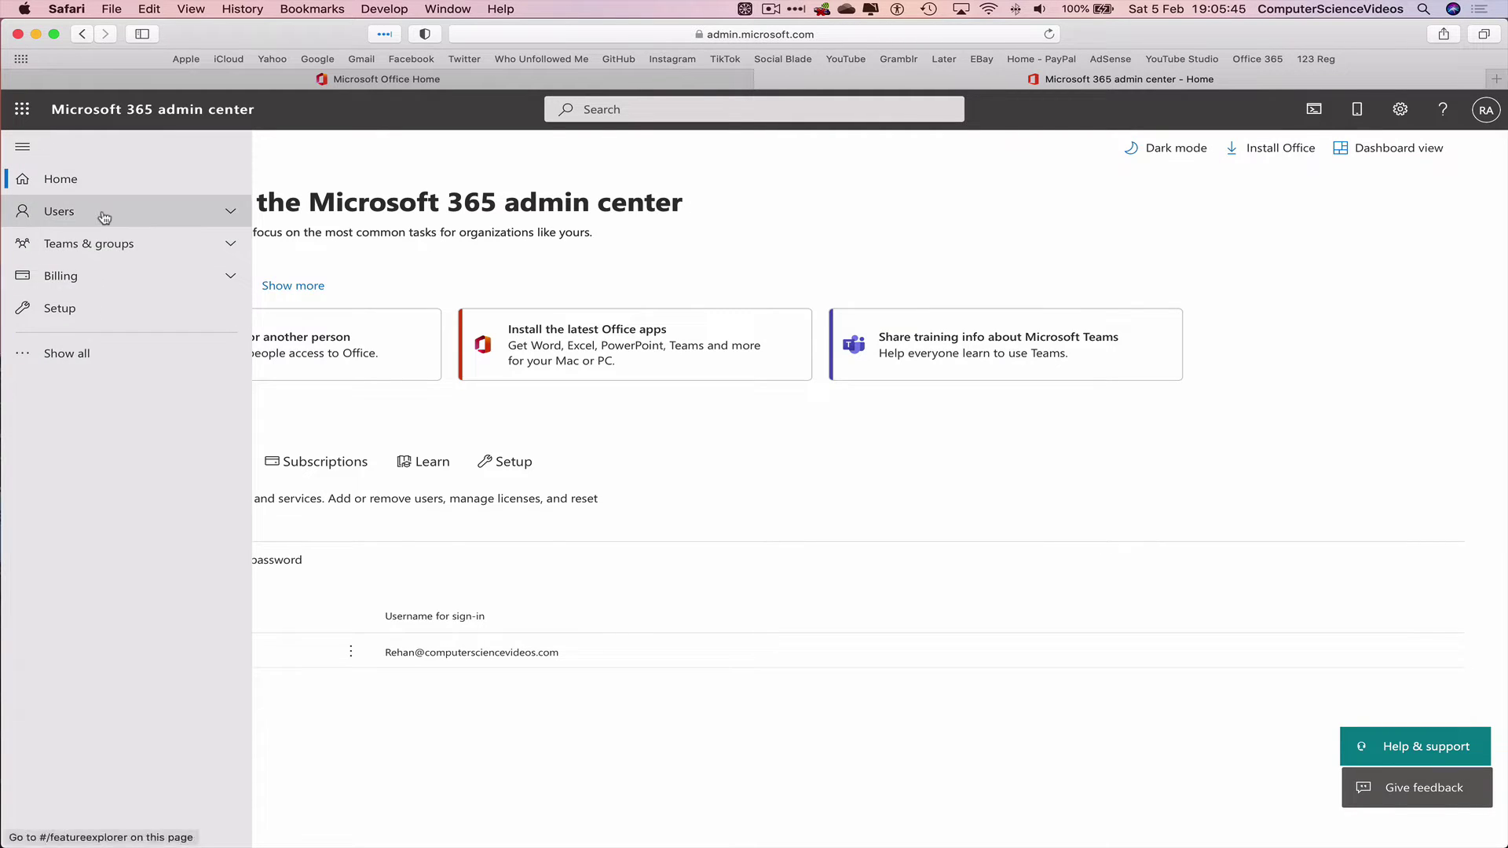
pyautogui.click(102, 214)
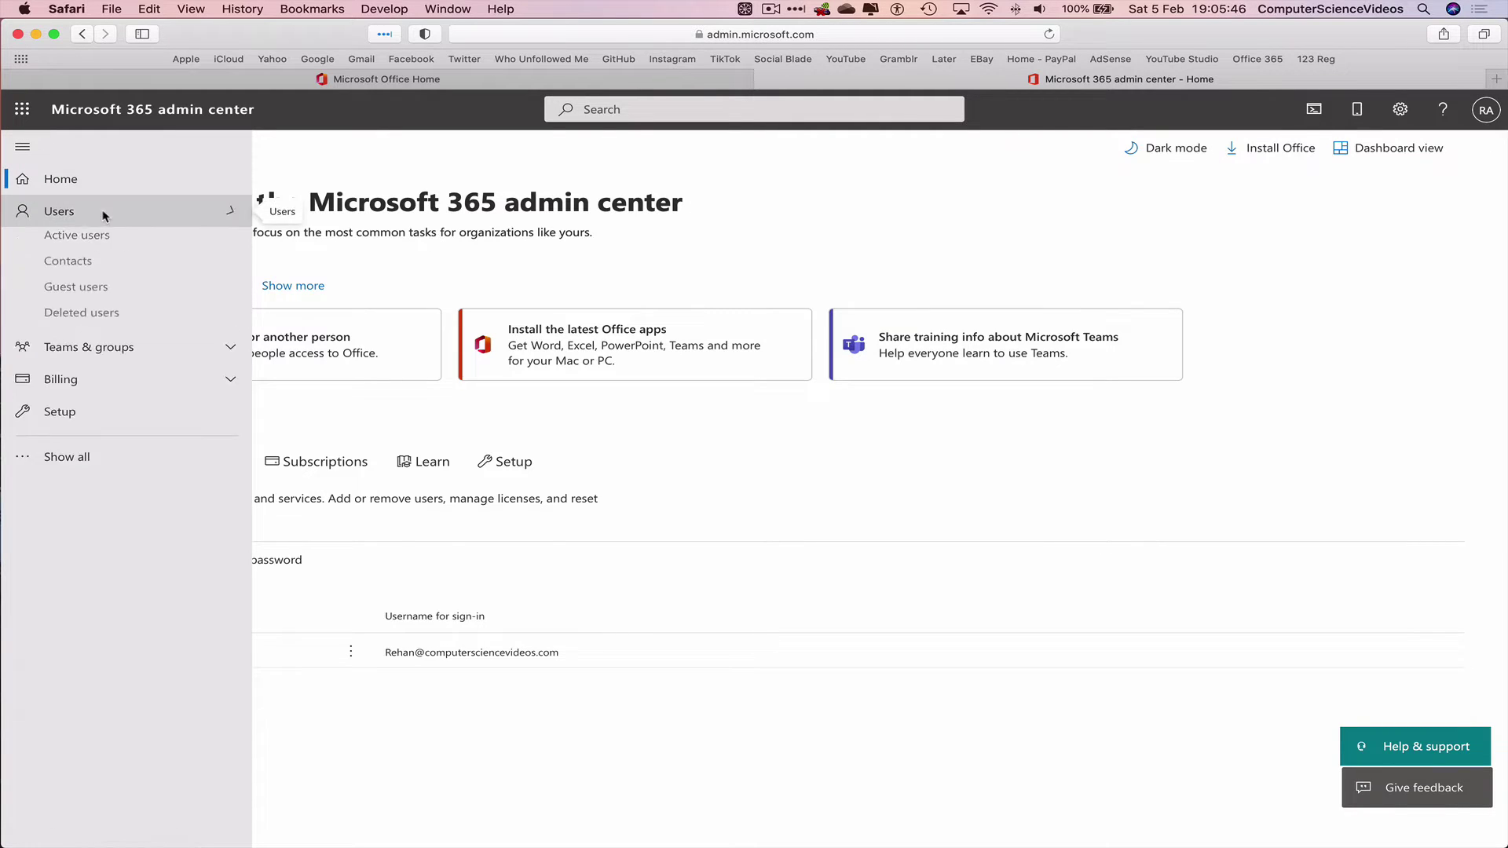
pyautogui.click(134, 245)
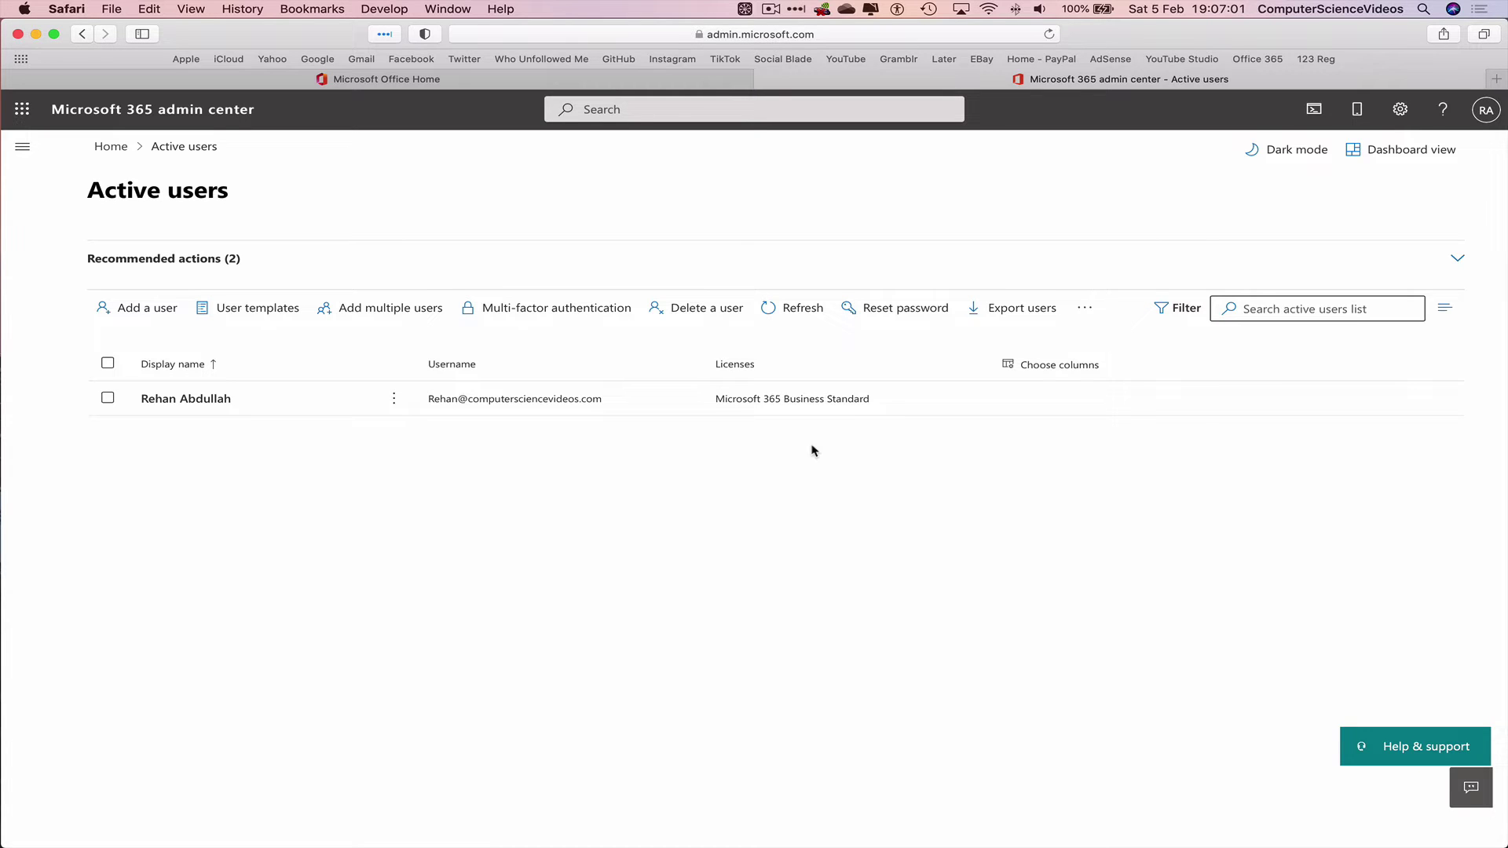
# Start a new user with first name 'Admin' and username 'admin'.
pyautogui.click(152, 318)
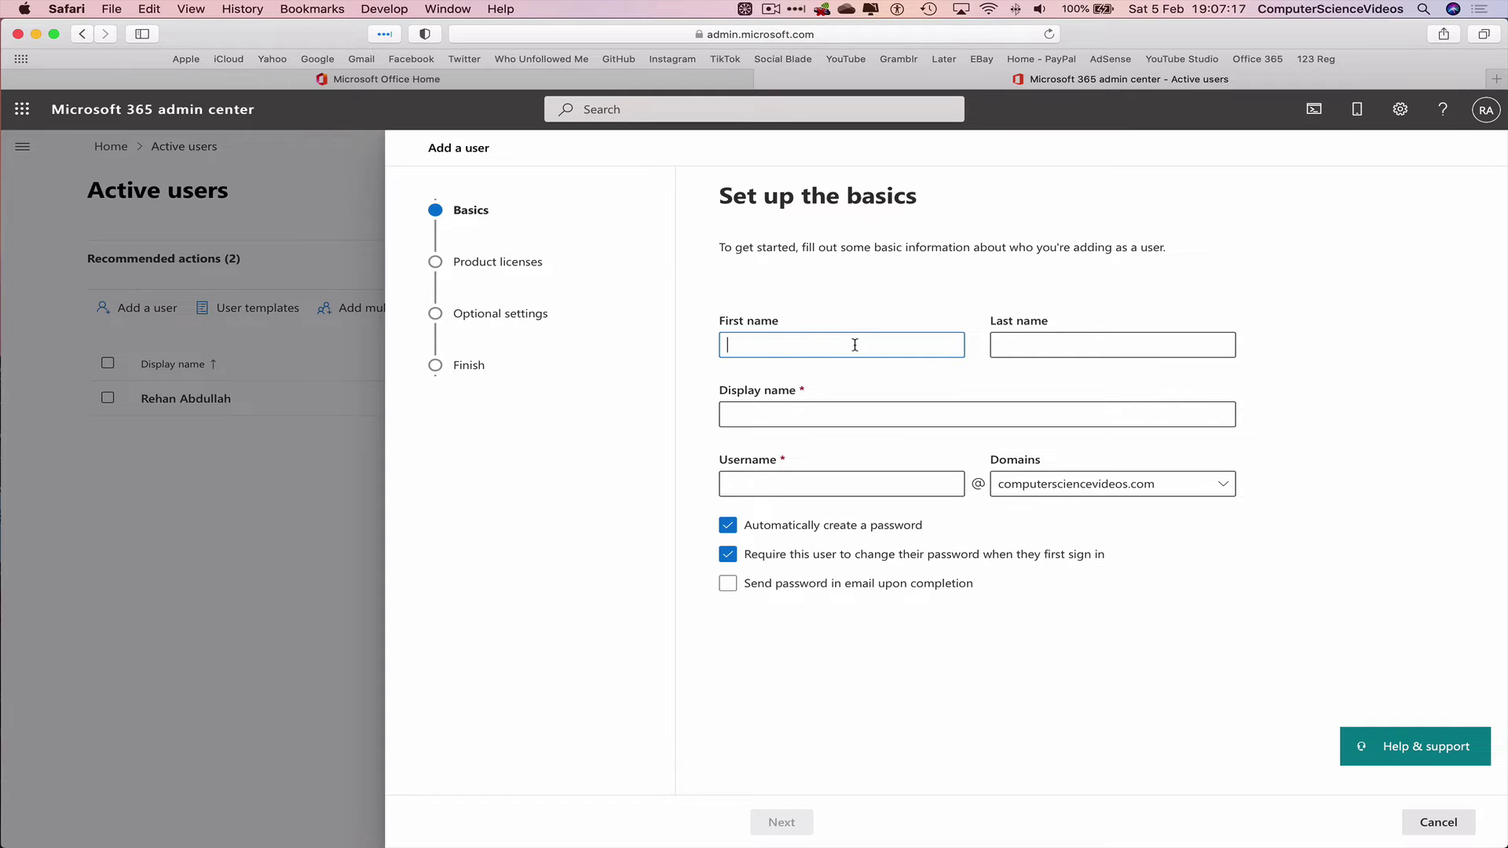
pyautogui.write('A')
pyautogui.write('dmin')
pyautogui.click(841, 417)
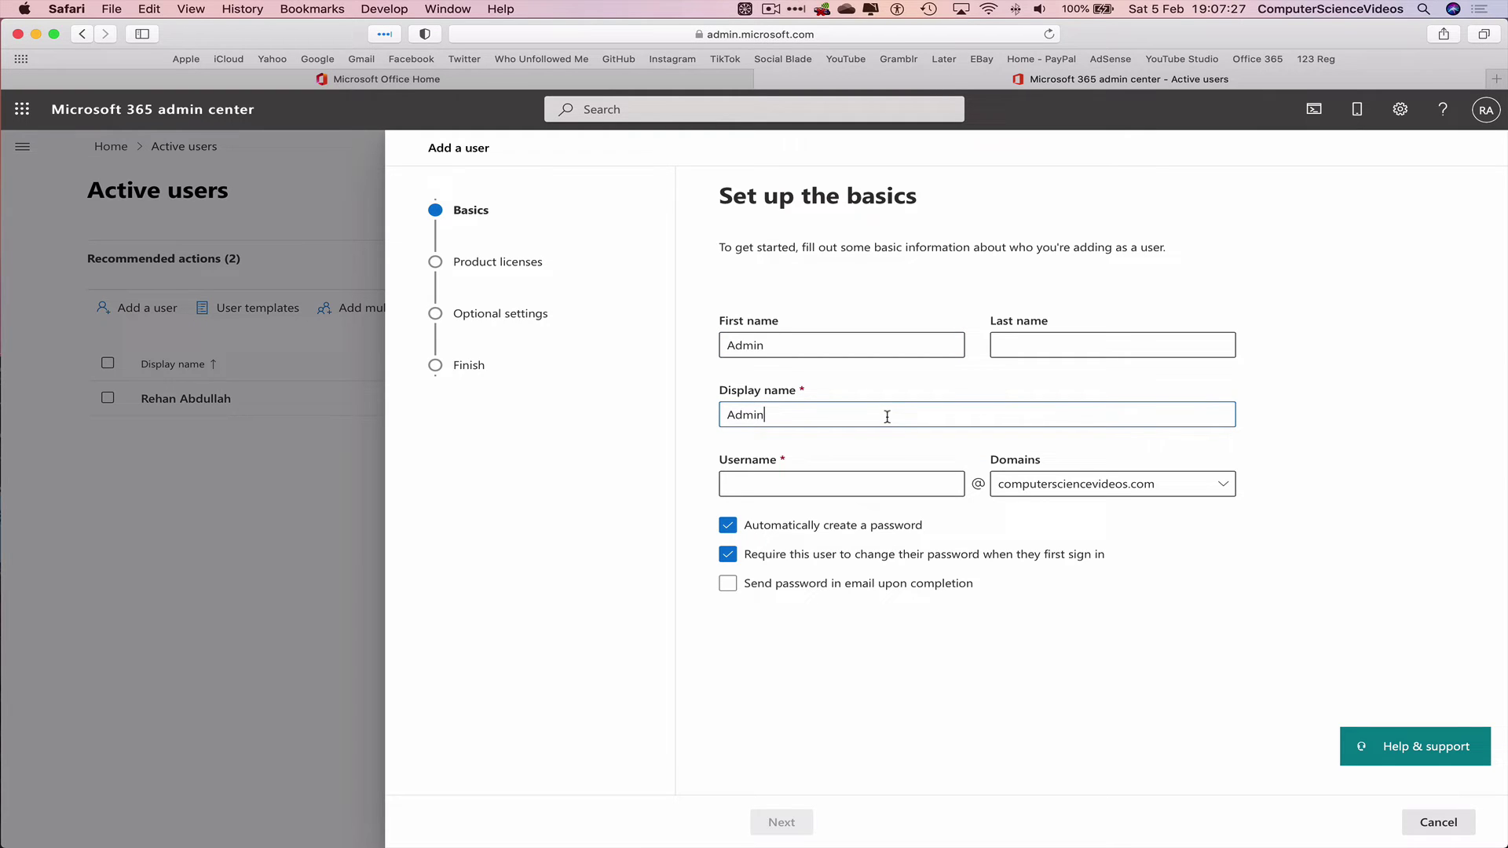
pyautogui.click(811, 485)
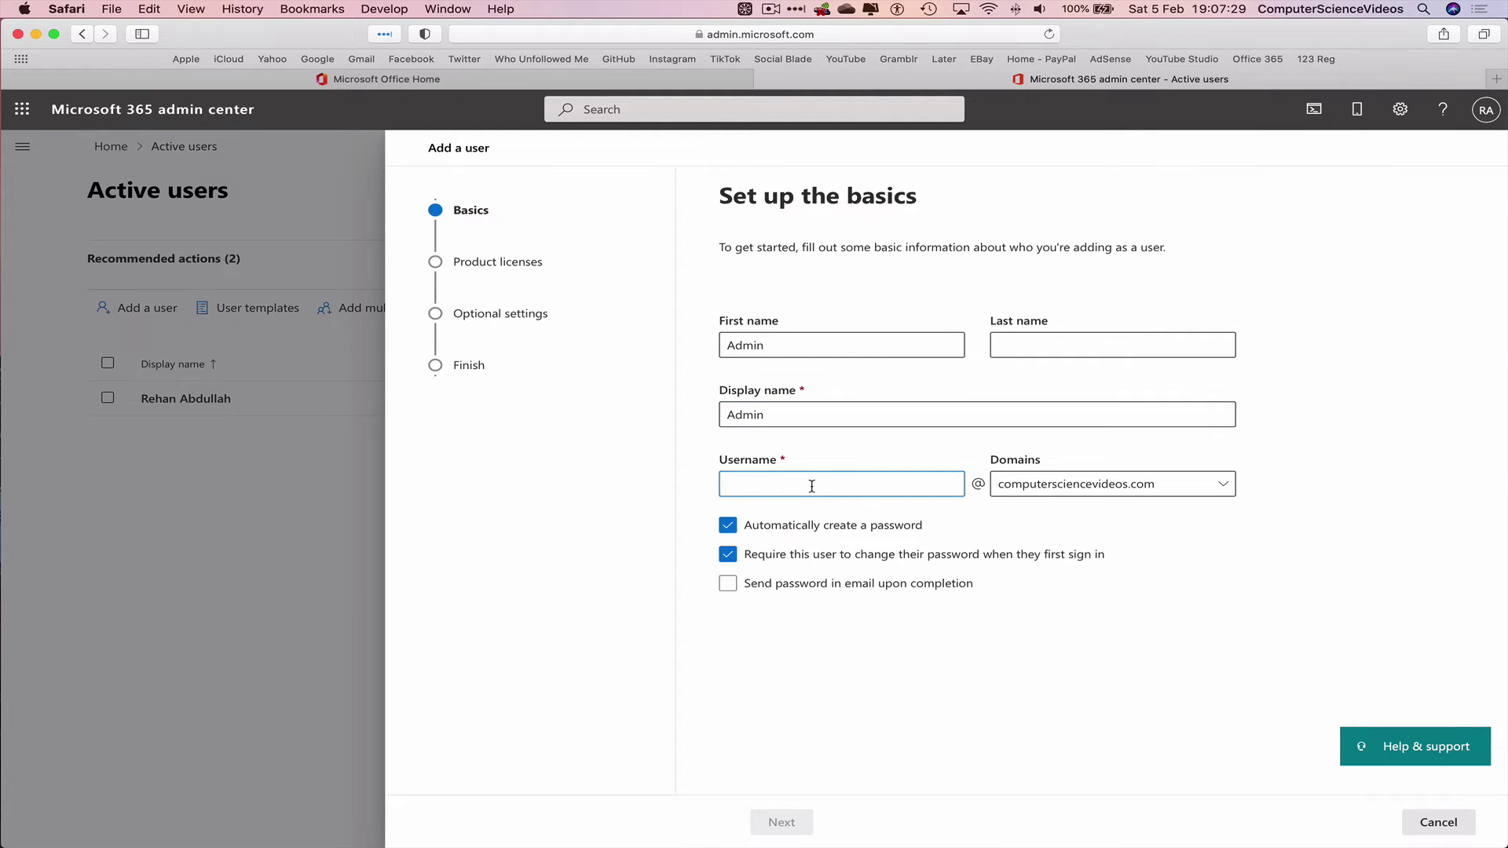
pyautogui.write('admin')
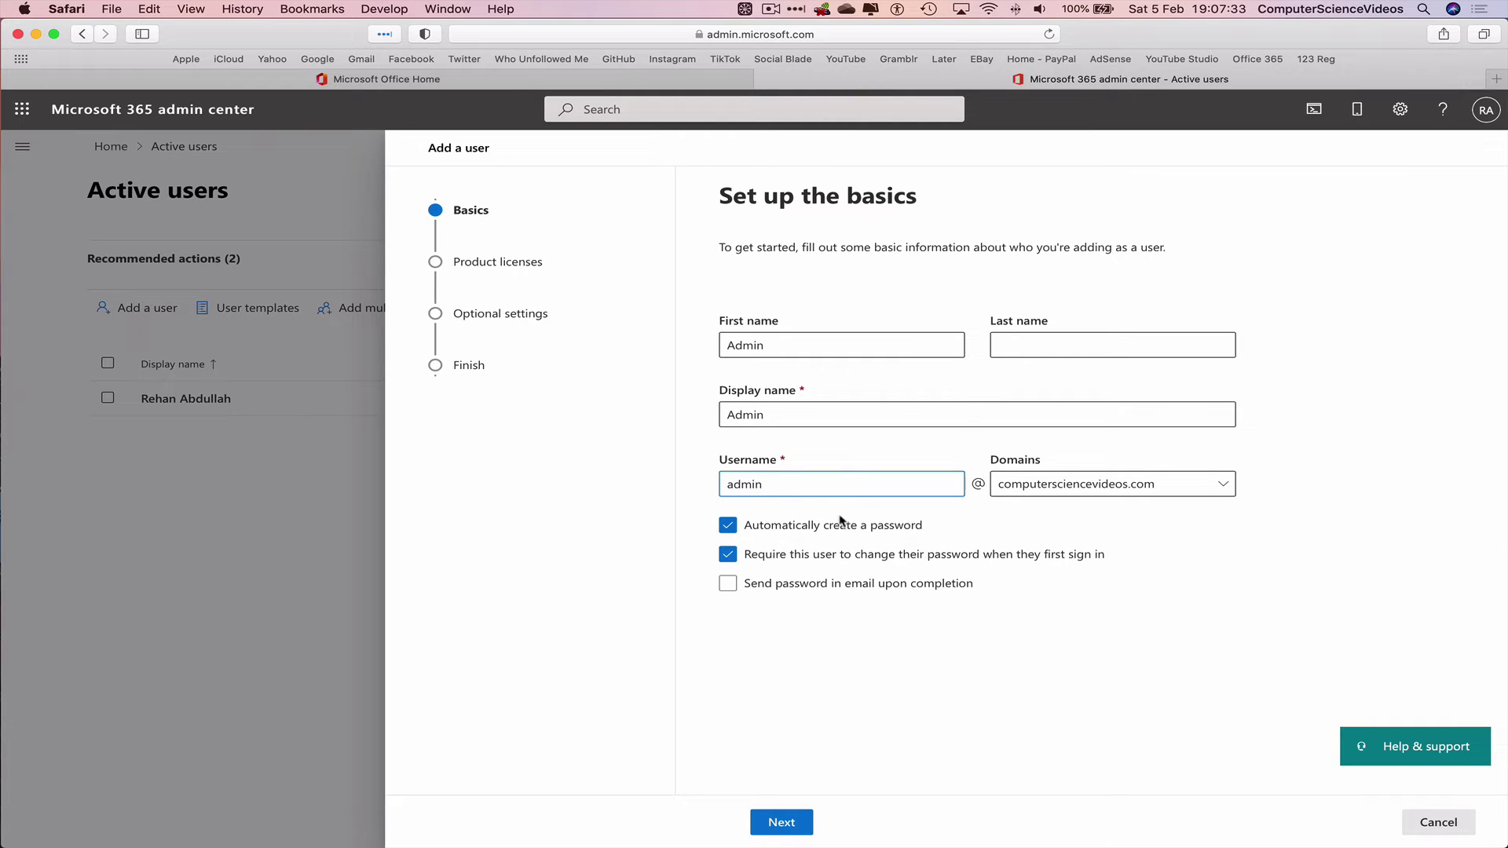
pyautogui.moveTo(727, 525); pyautogui.dragTo(1019, 533)
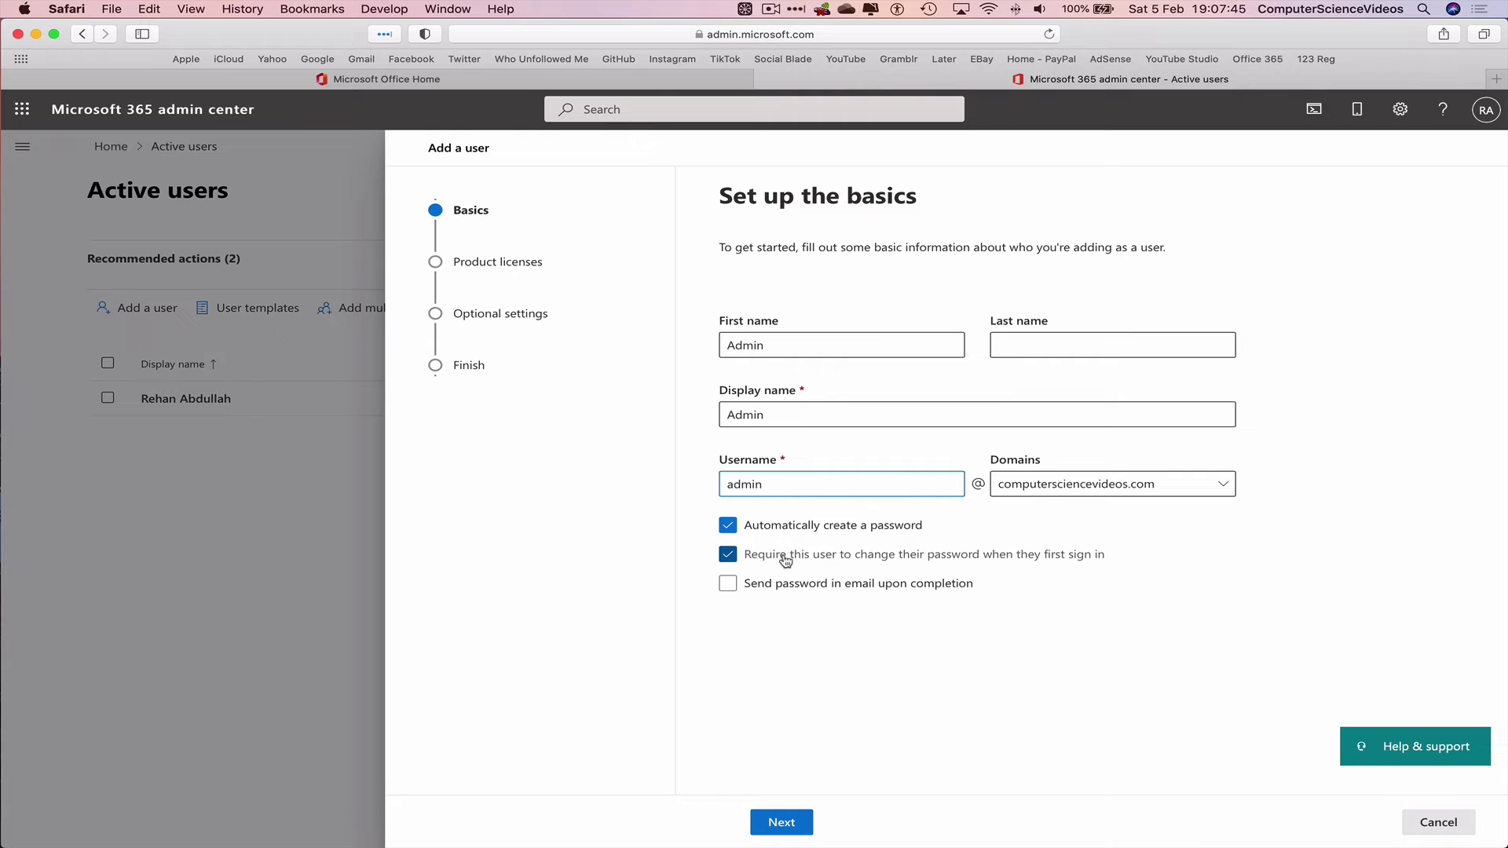
# Turn off forced password change and have the generated password emailed on completion.
pyautogui.click(784, 560)
pyautogui.click(774, 587)
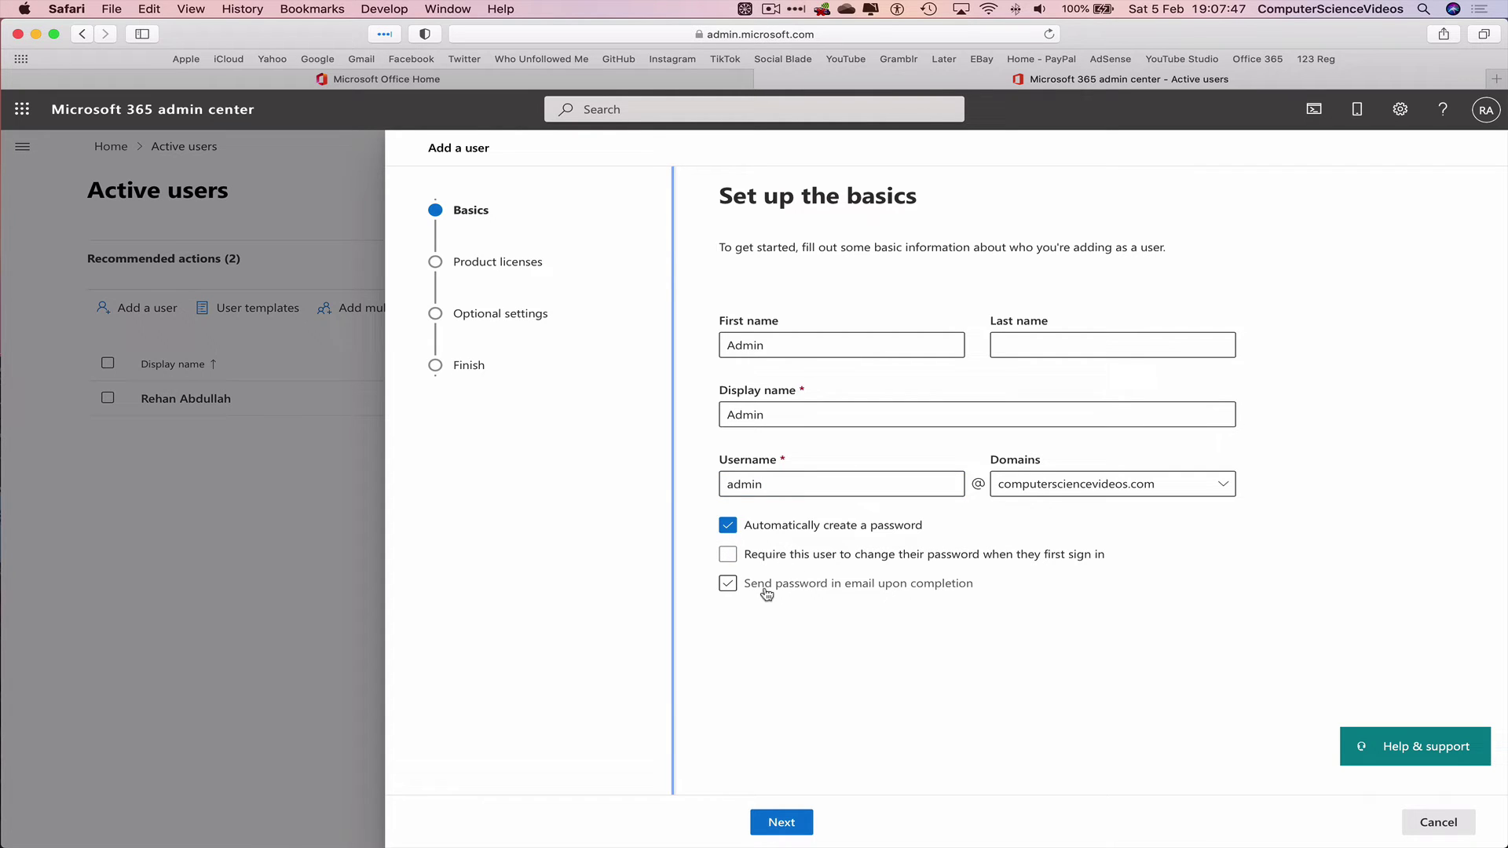
pyautogui.click(777, 593)
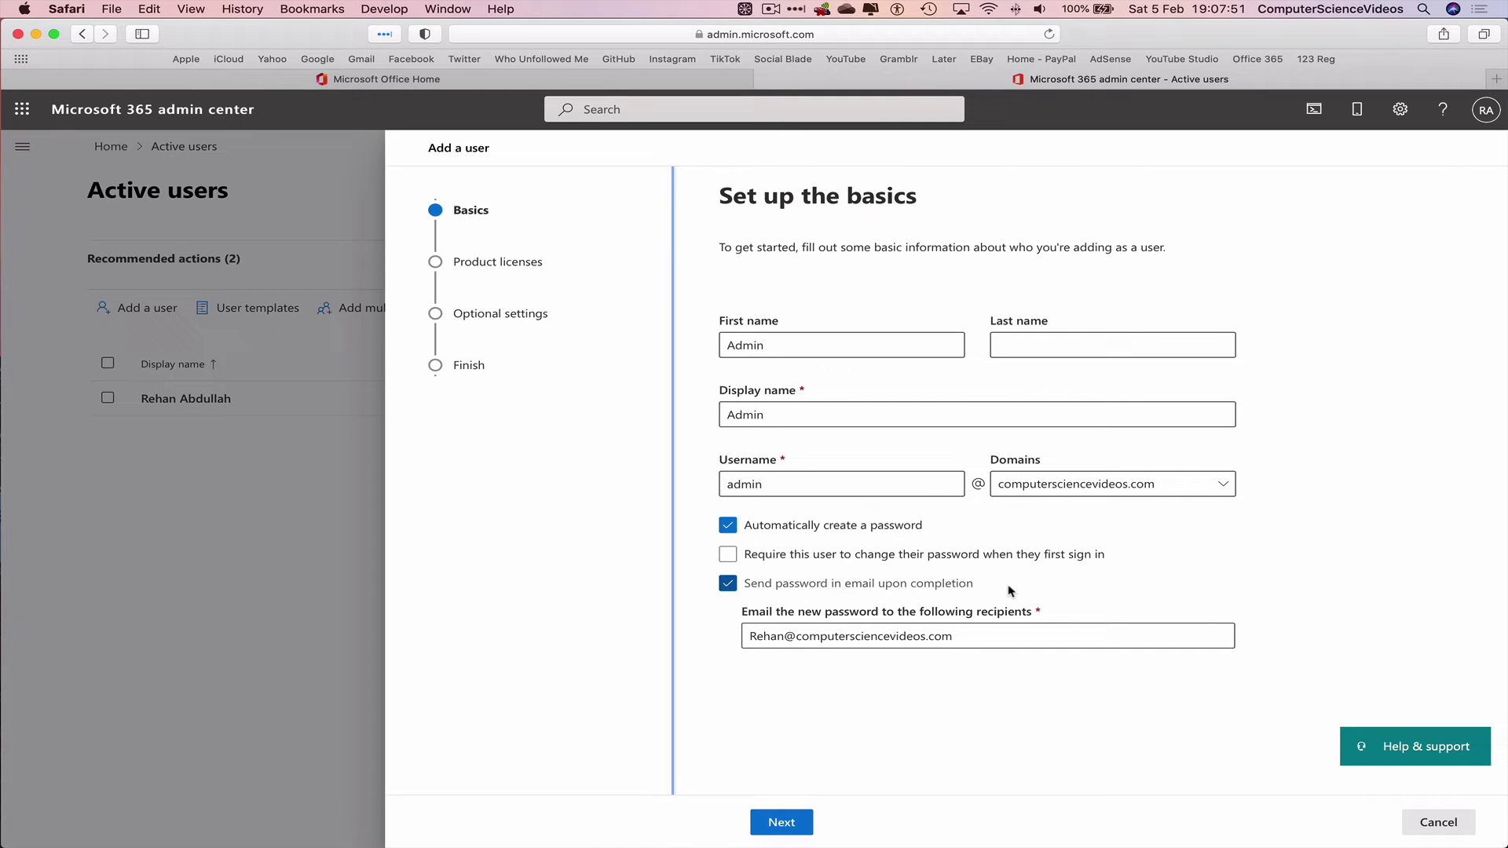
# Keep the Microsoft 365 Business Standard license with location United Kingdom for the new user.
pyautogui.click(783, 824)
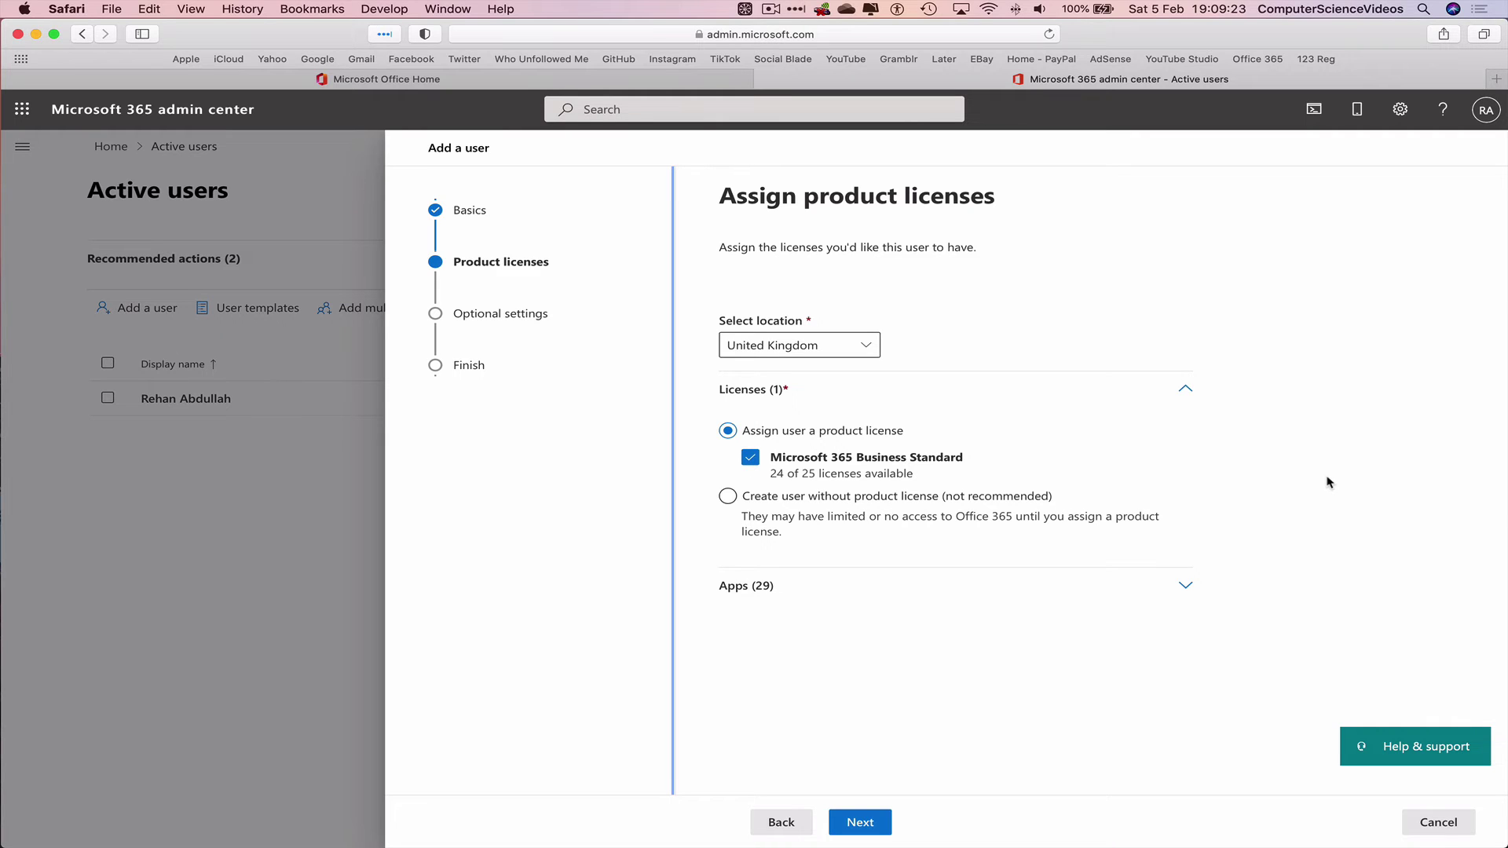
pyautogui.click(861, 827)
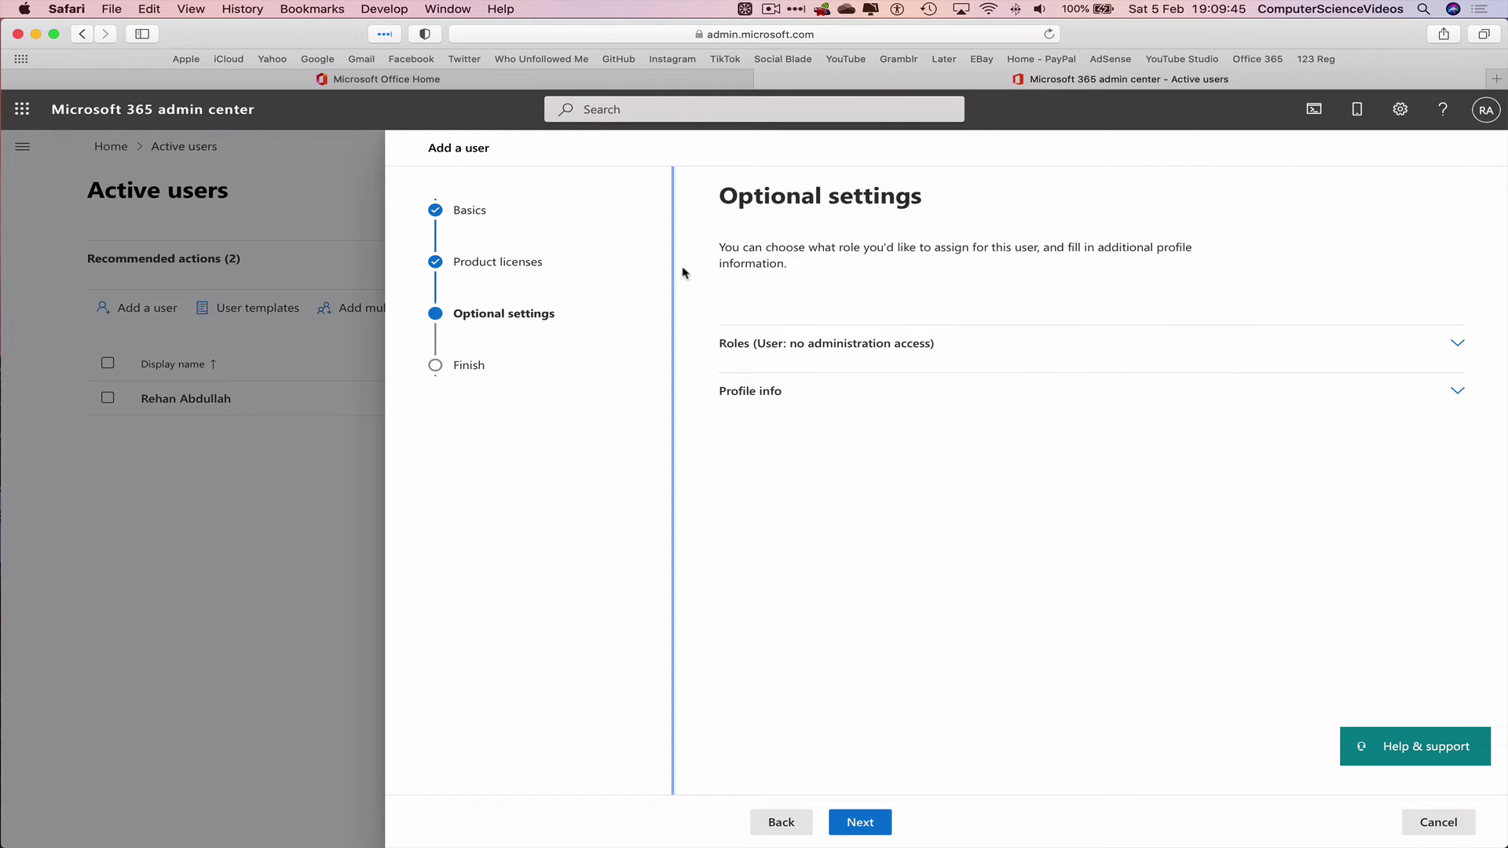
# Leave the role at no admin access and set the job title to 'Administrator'.
pyautogui.click(971, 353)
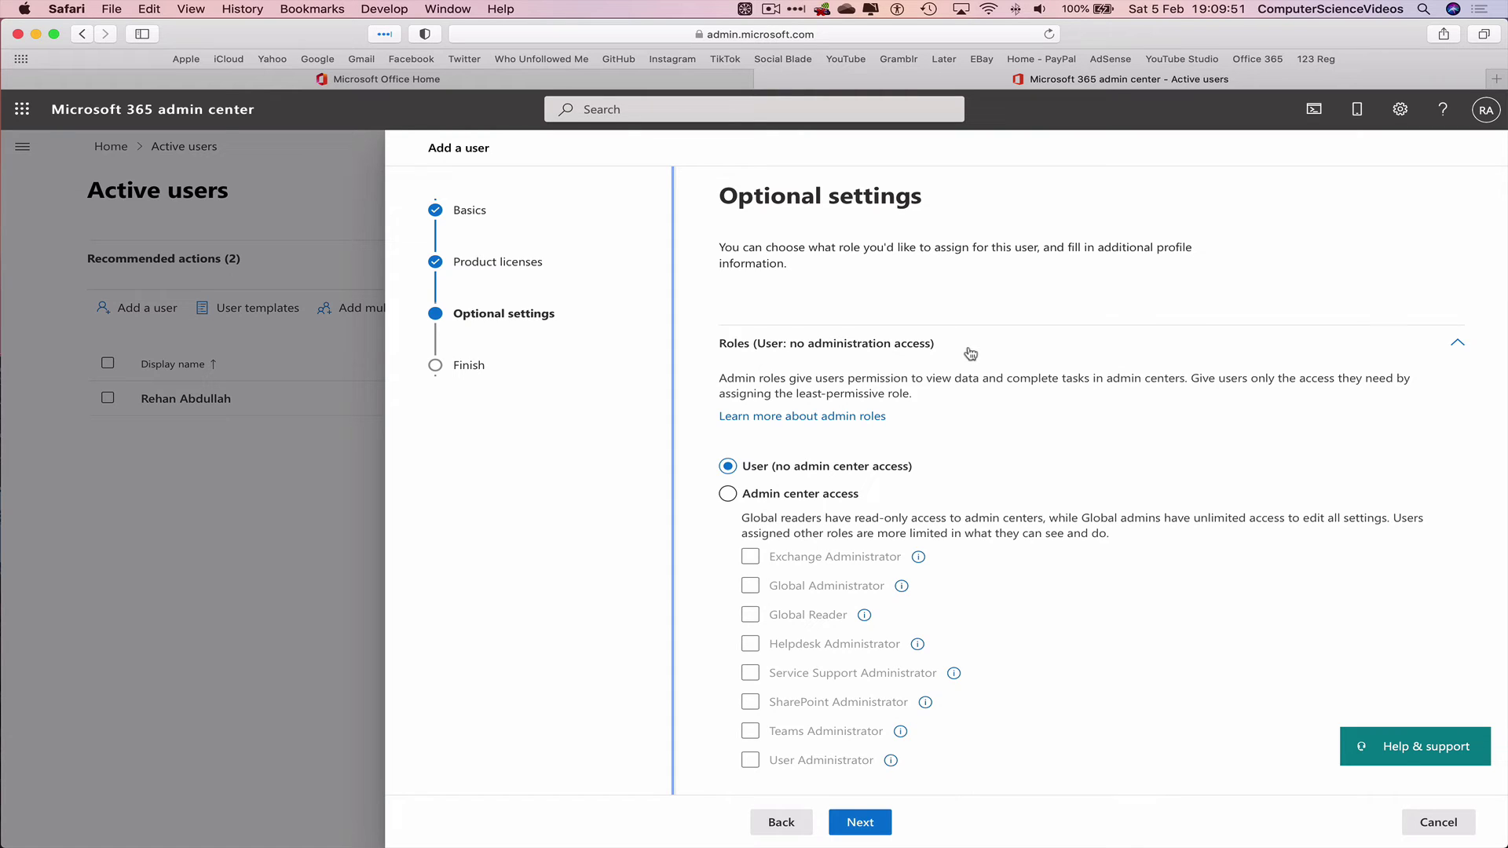
pyautogui.click(1069, 356)
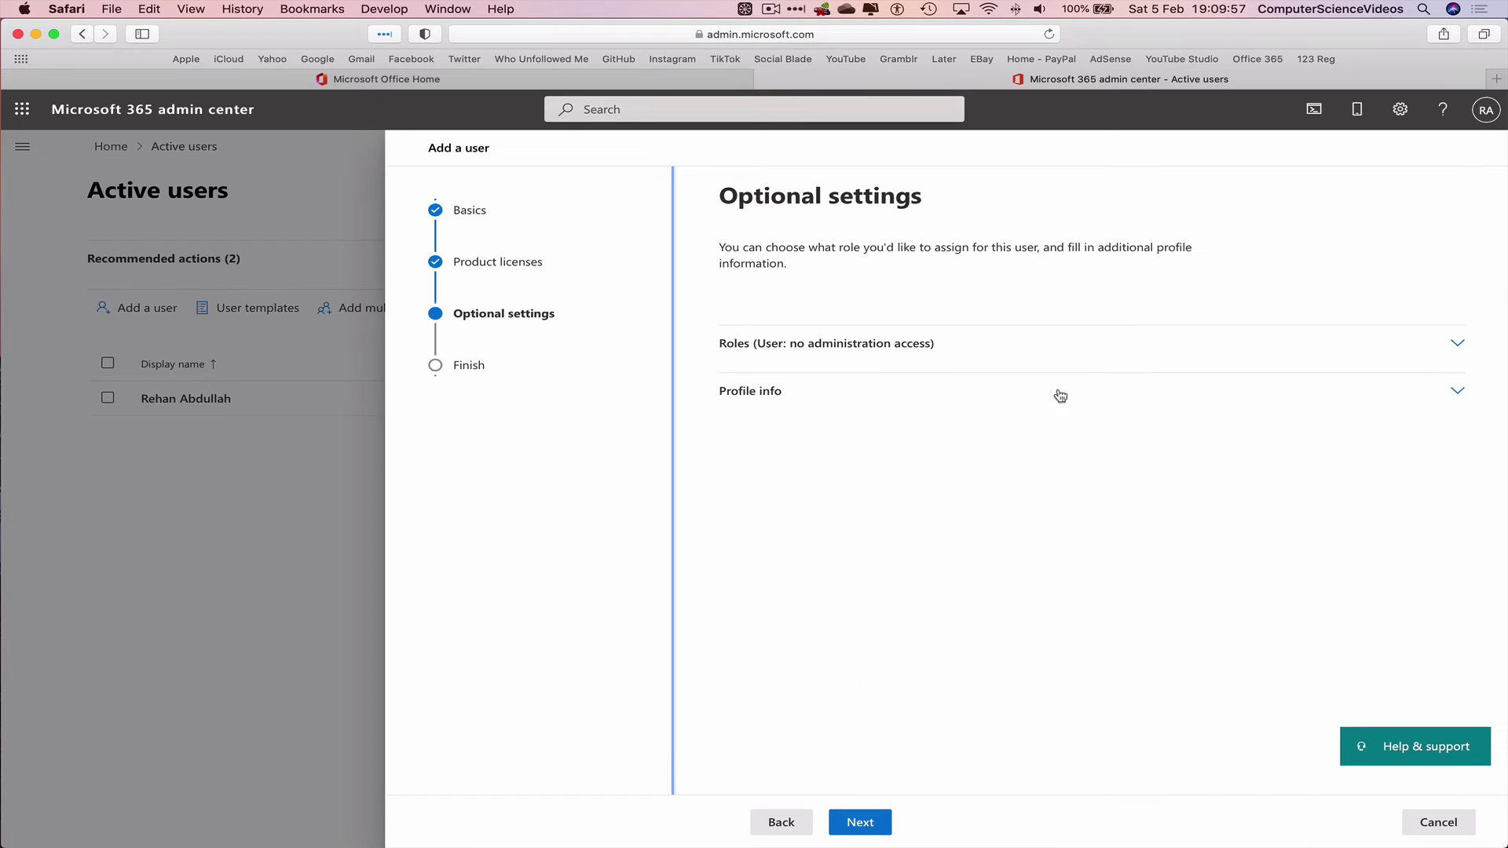
pyautogui.click(765, 393)
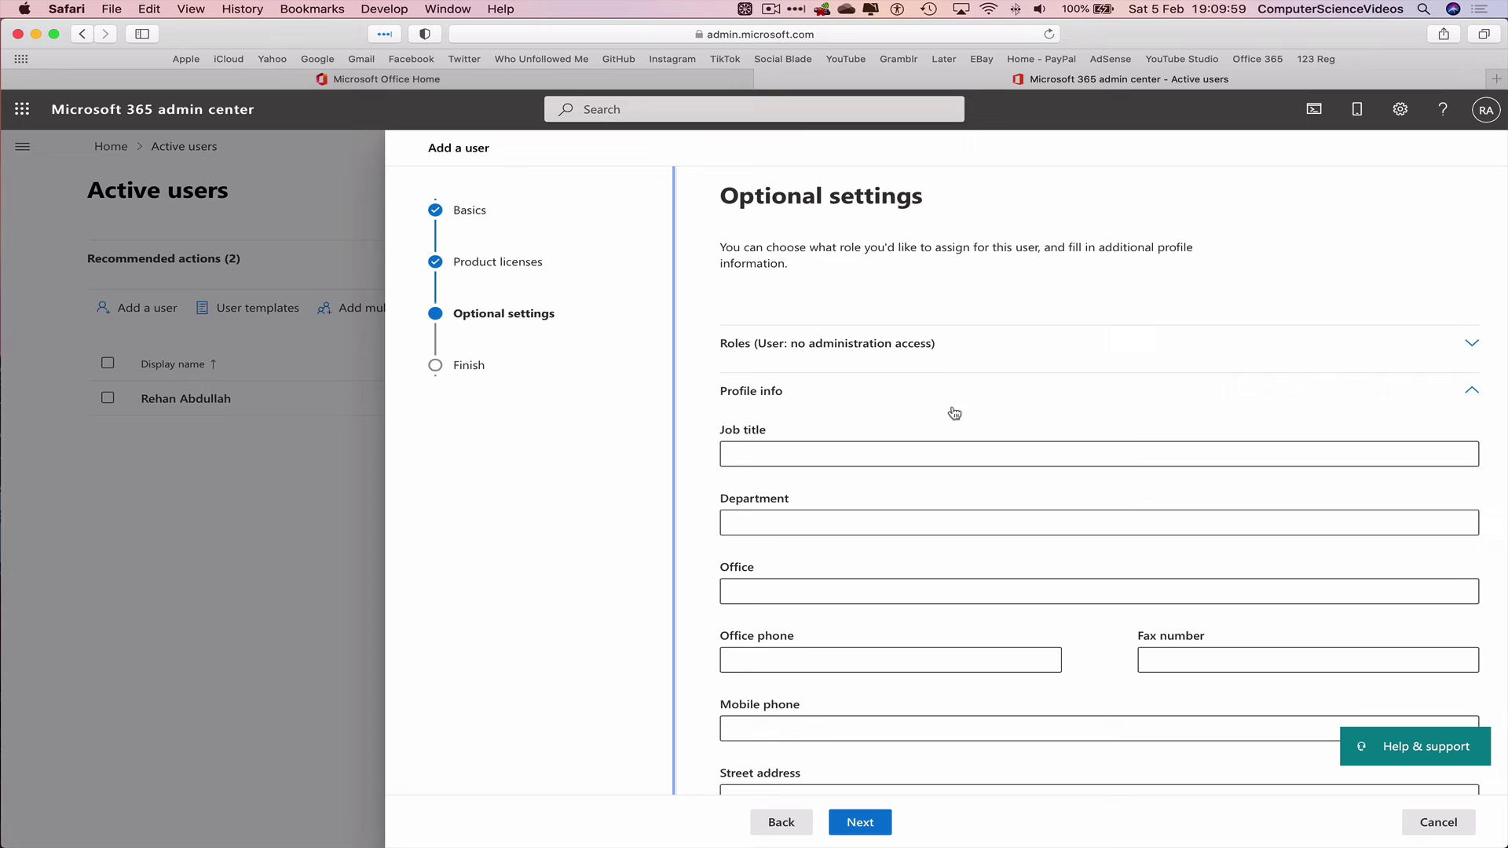
pyautogui.scroll(-5, 921, 623)
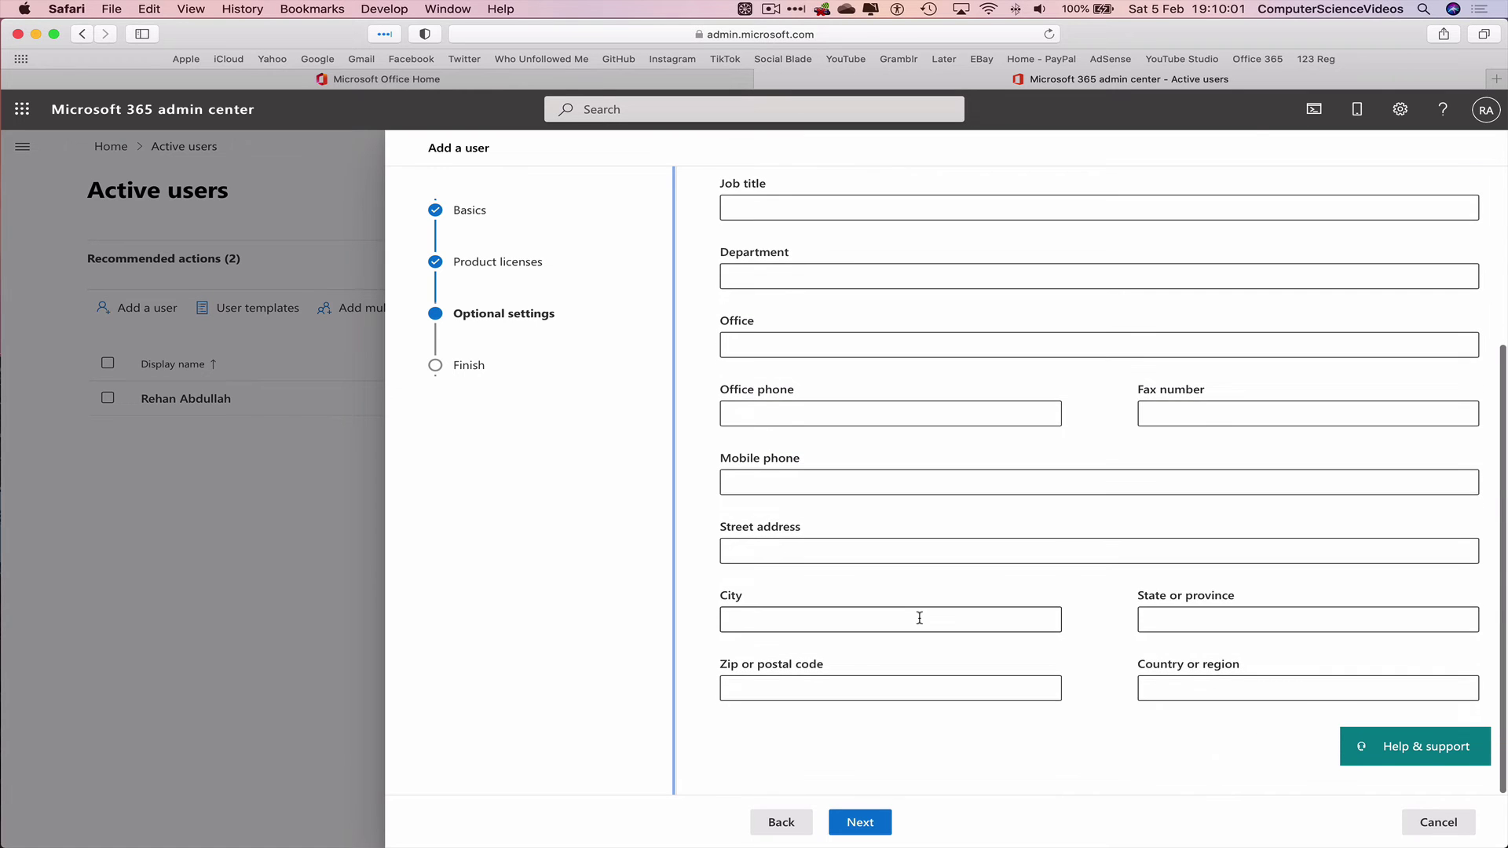
pyautogui.scroll(5, 921, 623)
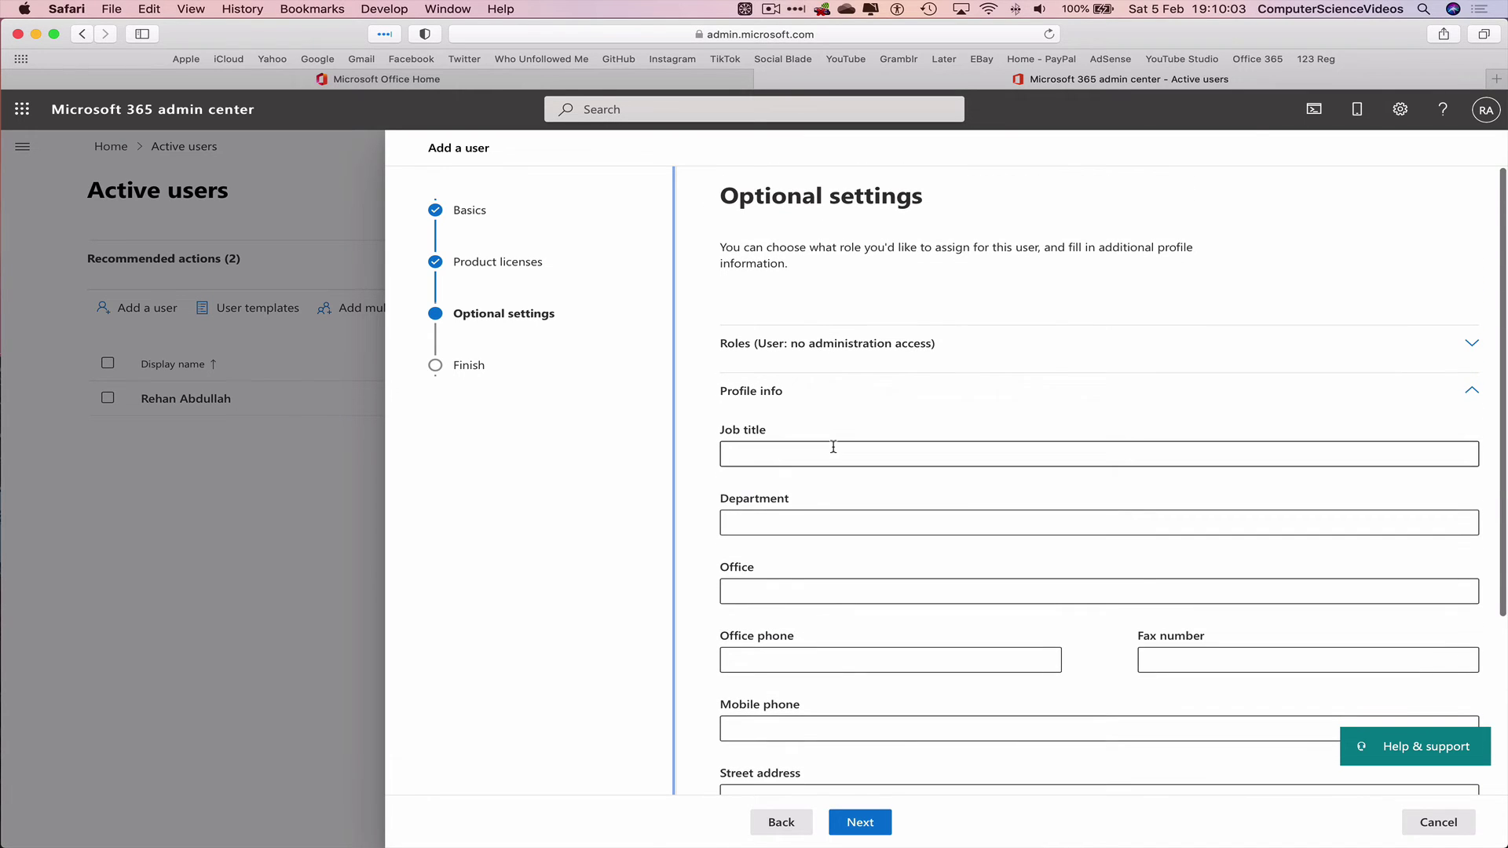
pyautogui.click(833, 448)
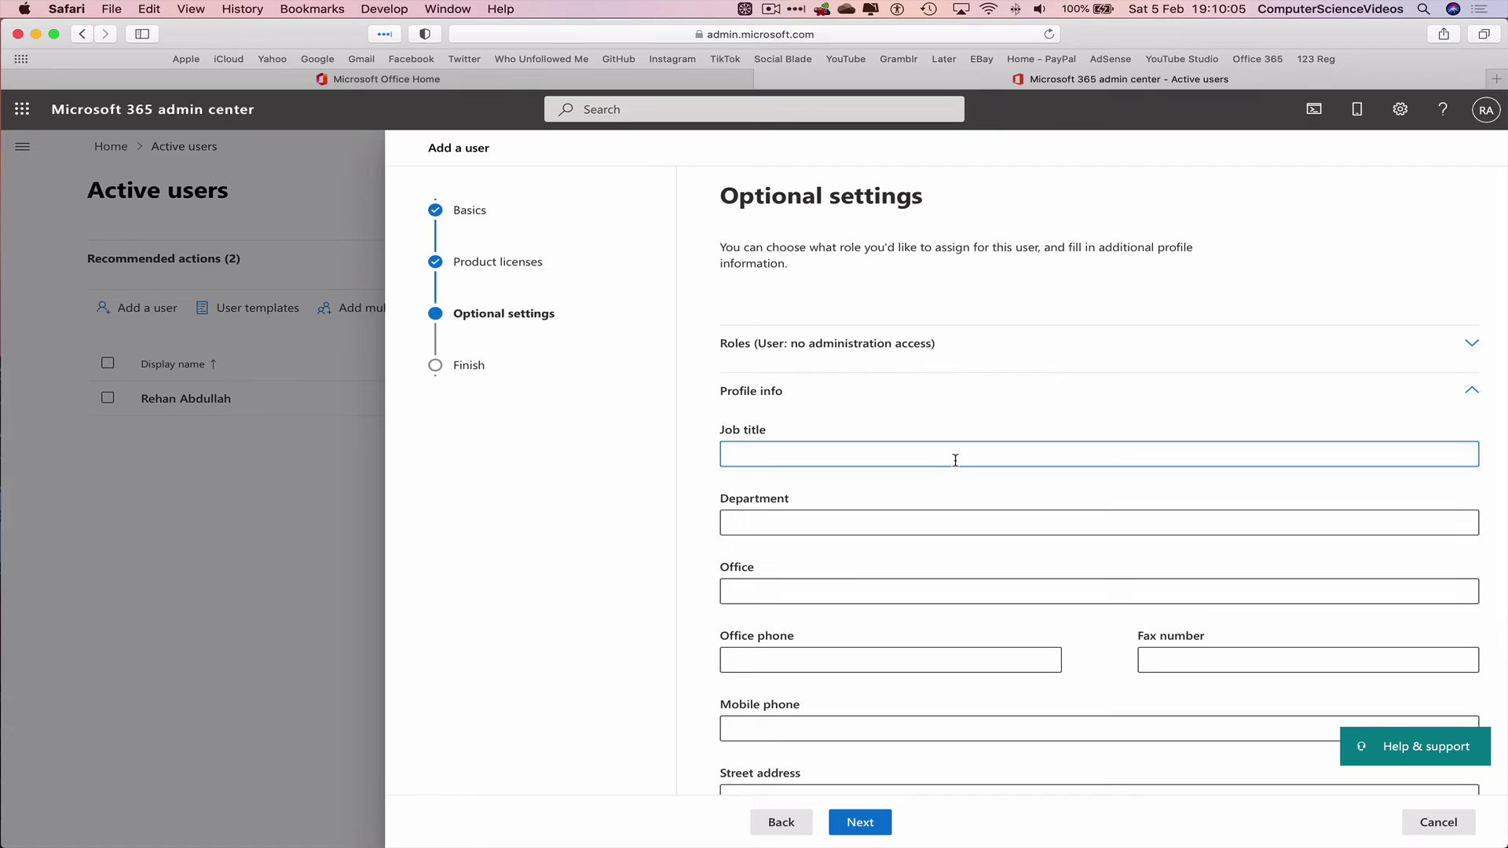
pyautogui.write('Ad')
pyautogui.write('ministra')
pyautogui.write('tor')
pyautogui.click(955, 525)
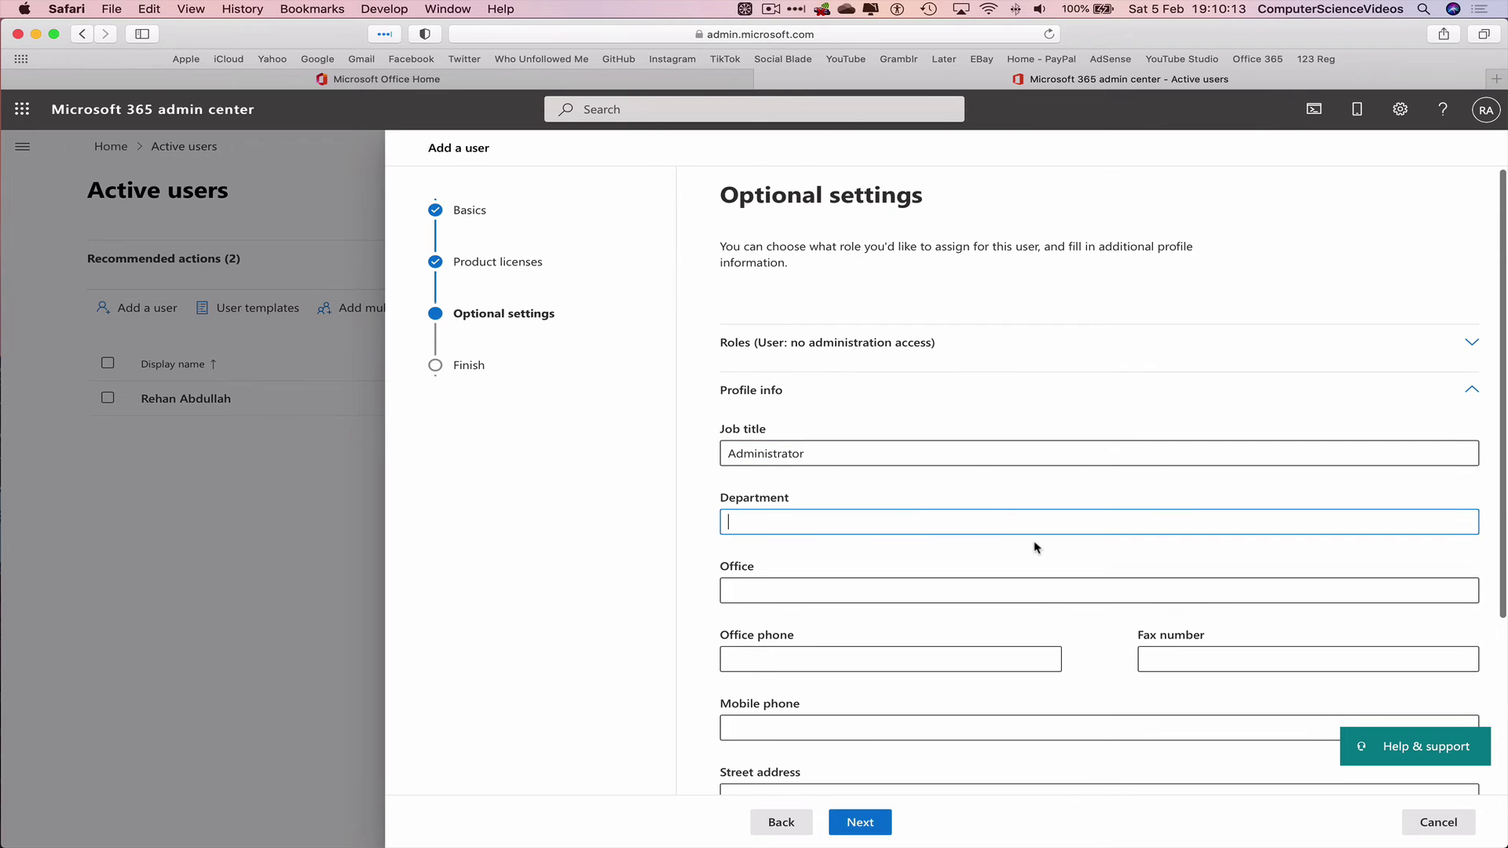
pyautogui.scroll(-1, 1036, 548)
pyautogui.scroll(-3, 1080, 499)
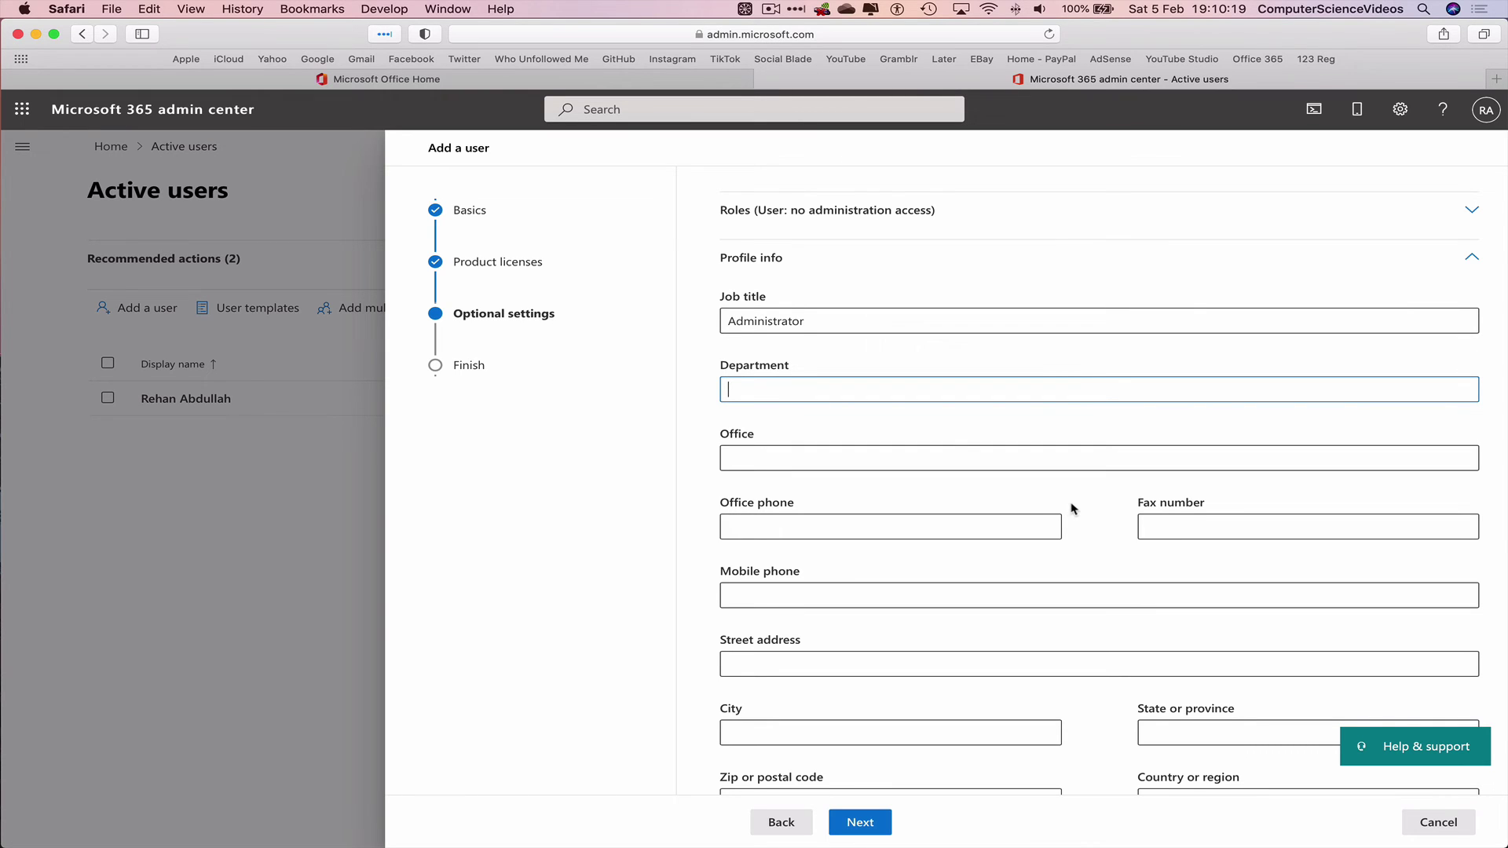
pyautogui.scroll(-3, 1071, 513)
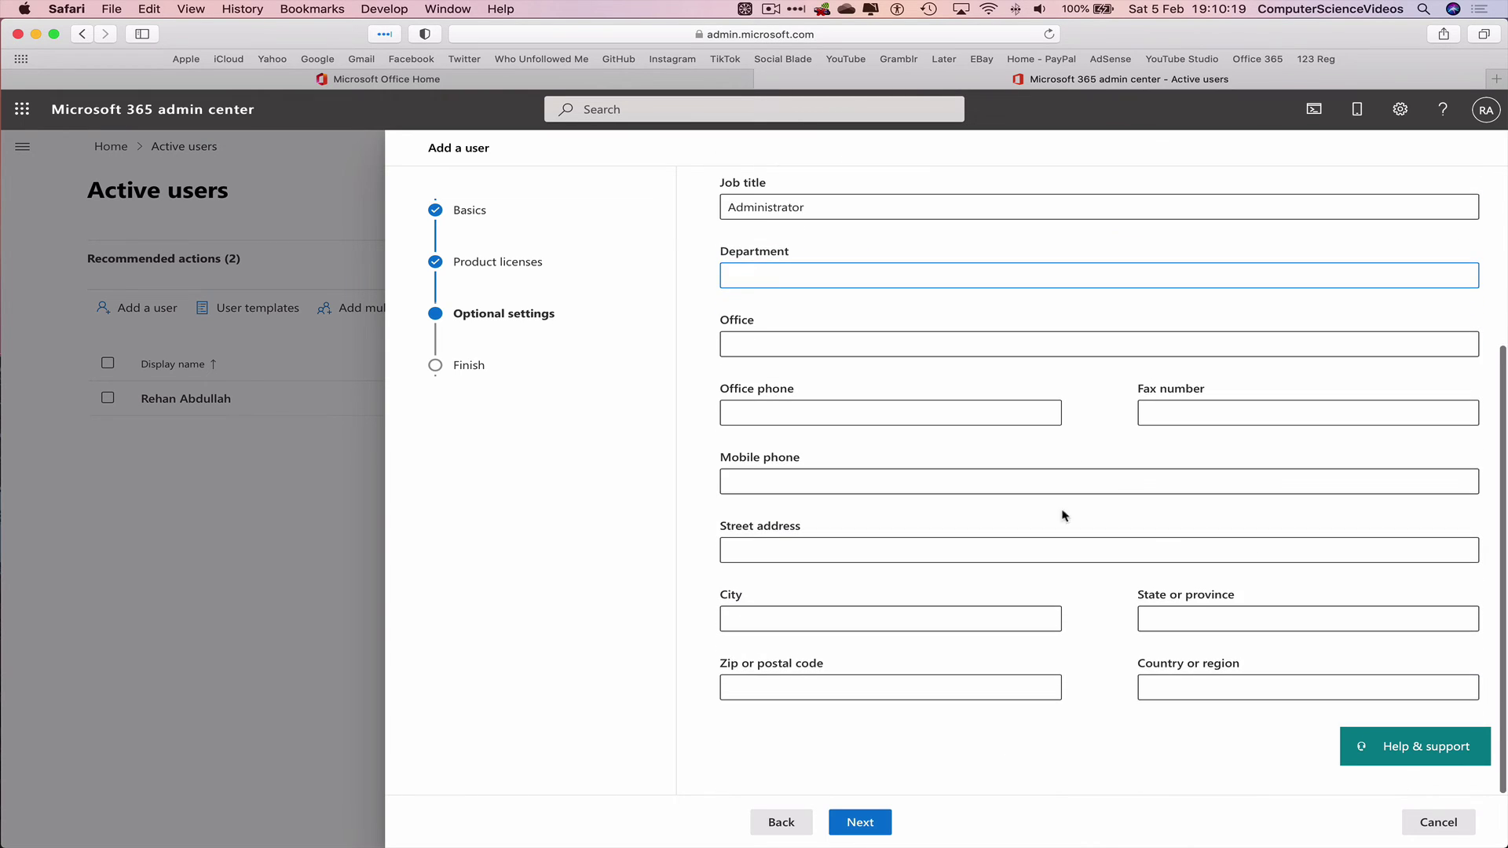
# Review the new user's settings and finish creating the Admin account.
pyautogui.click(861, 824)
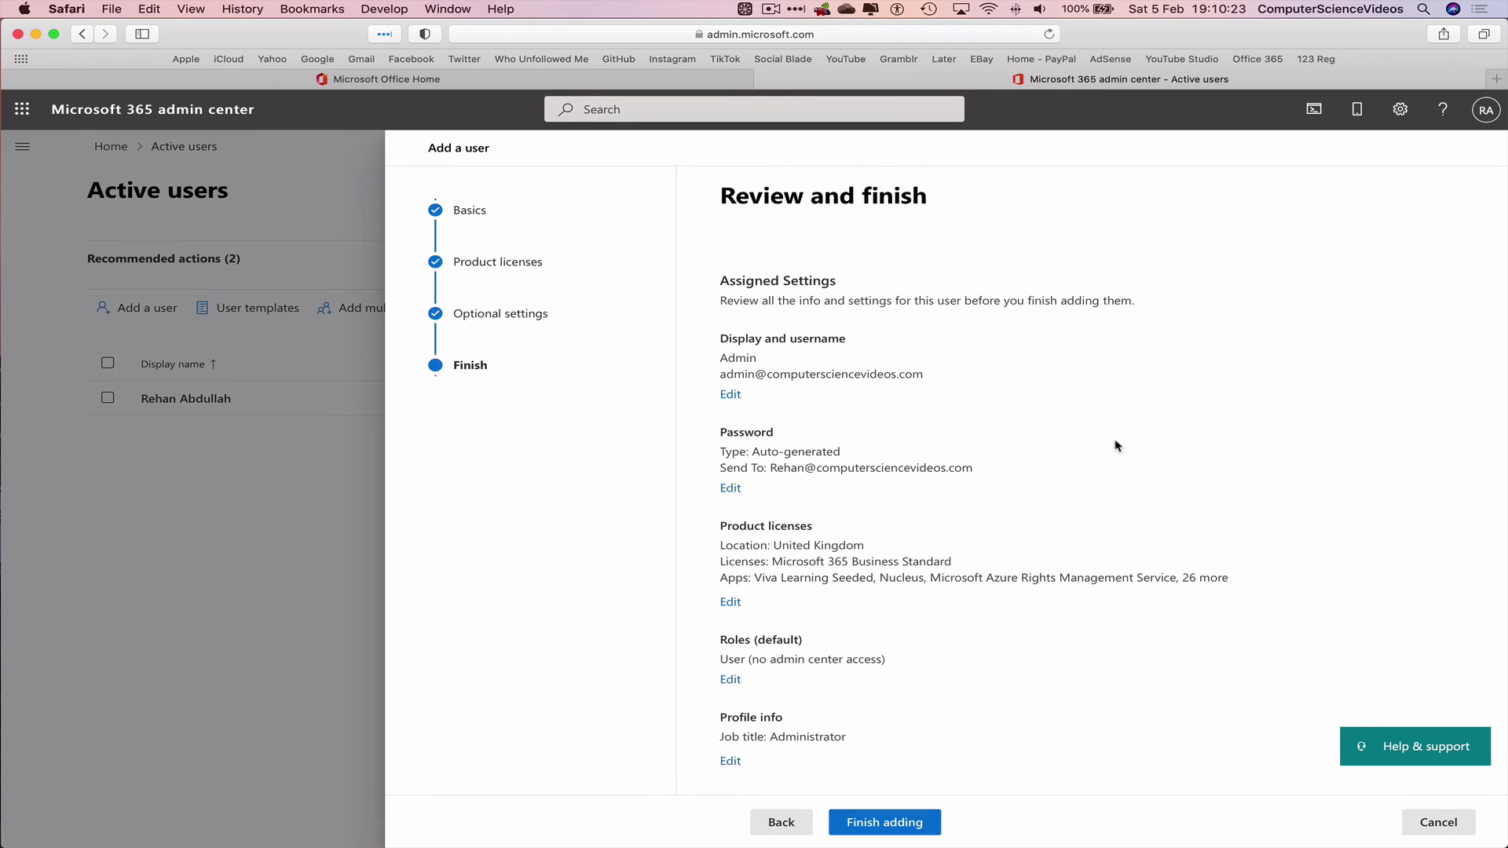
pyautogui.scroll(-1, 1117, 446)
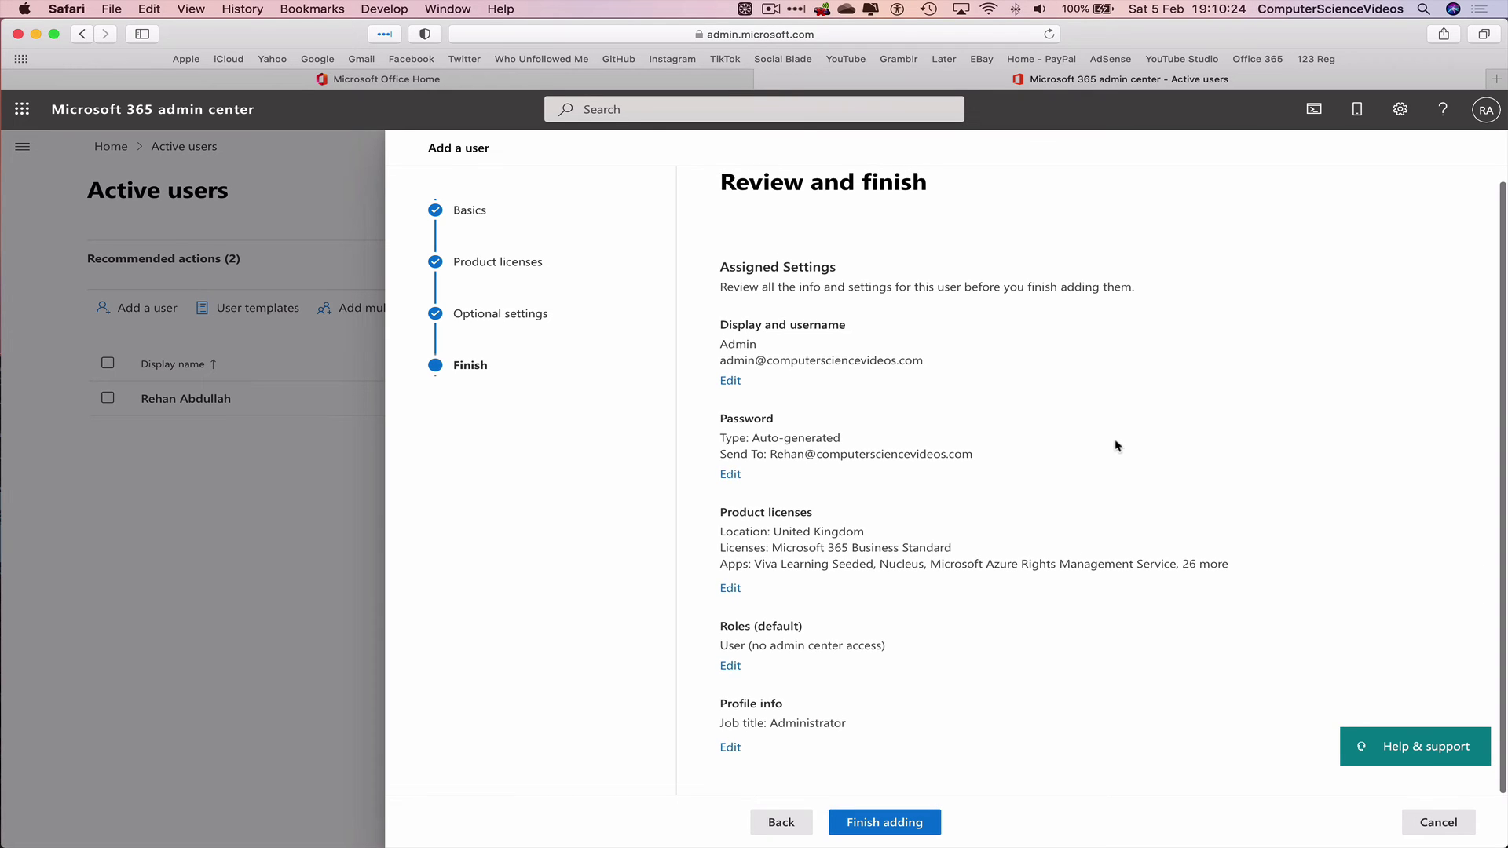
pyautogui.click(932, 831)
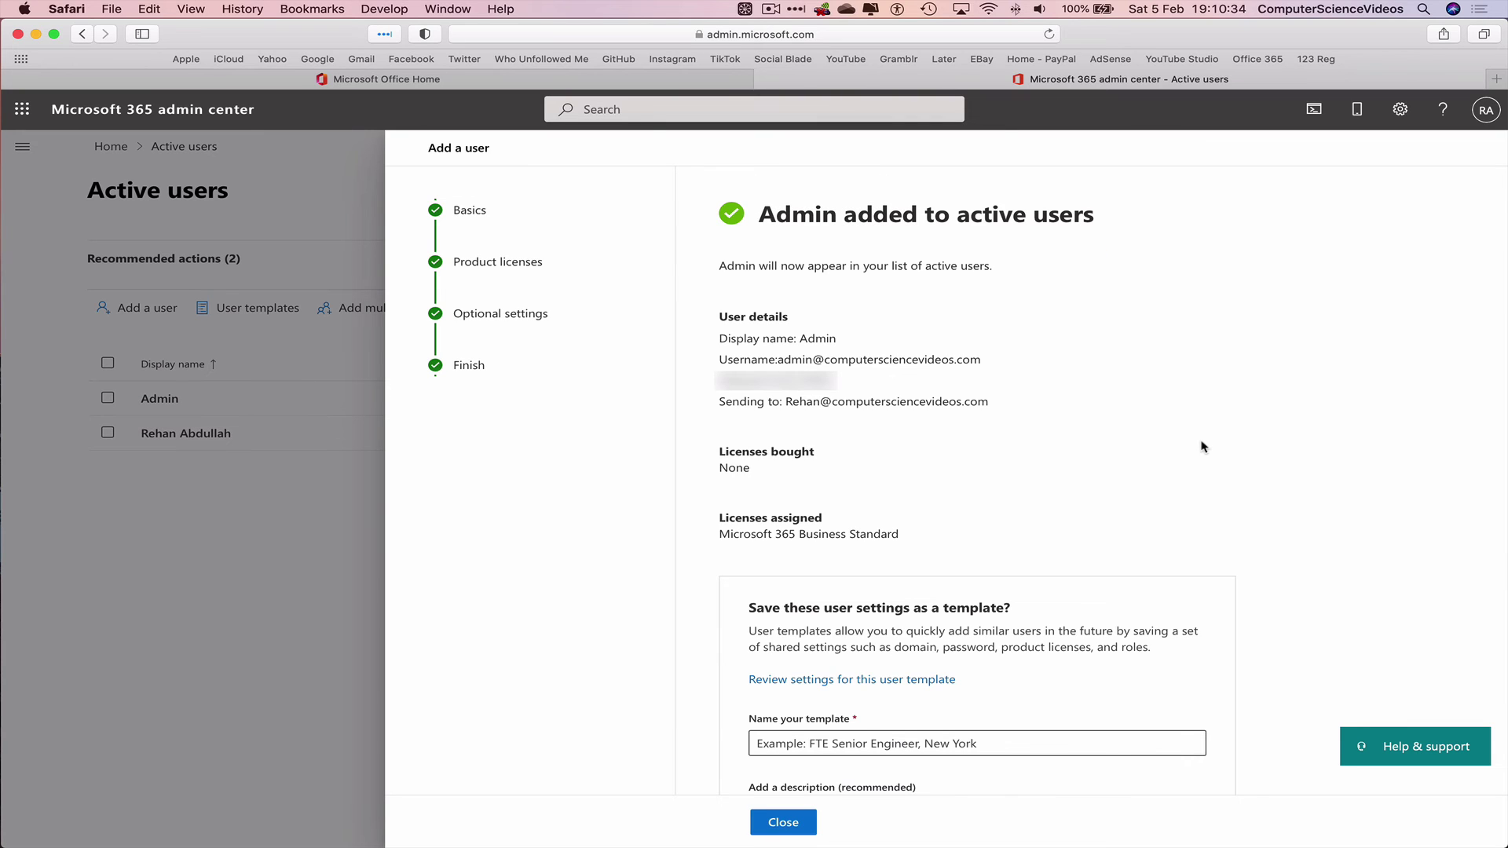
pyautogui.scroll(-5, 1201, 447)
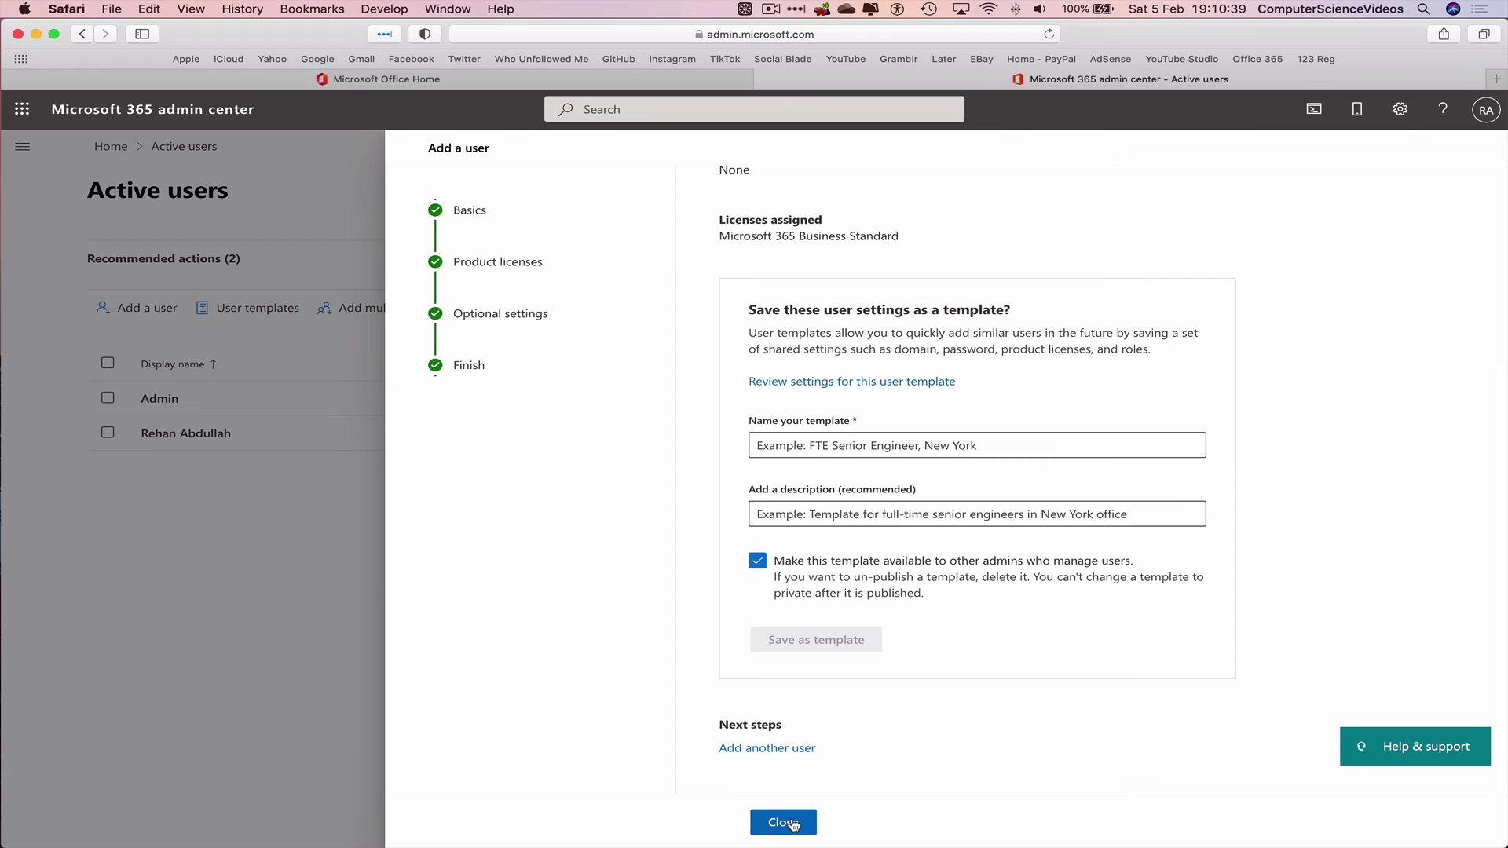
# Close the add-user panel to show Admin in Active users, then quit Safari.
pyautogui.click(793, 824)
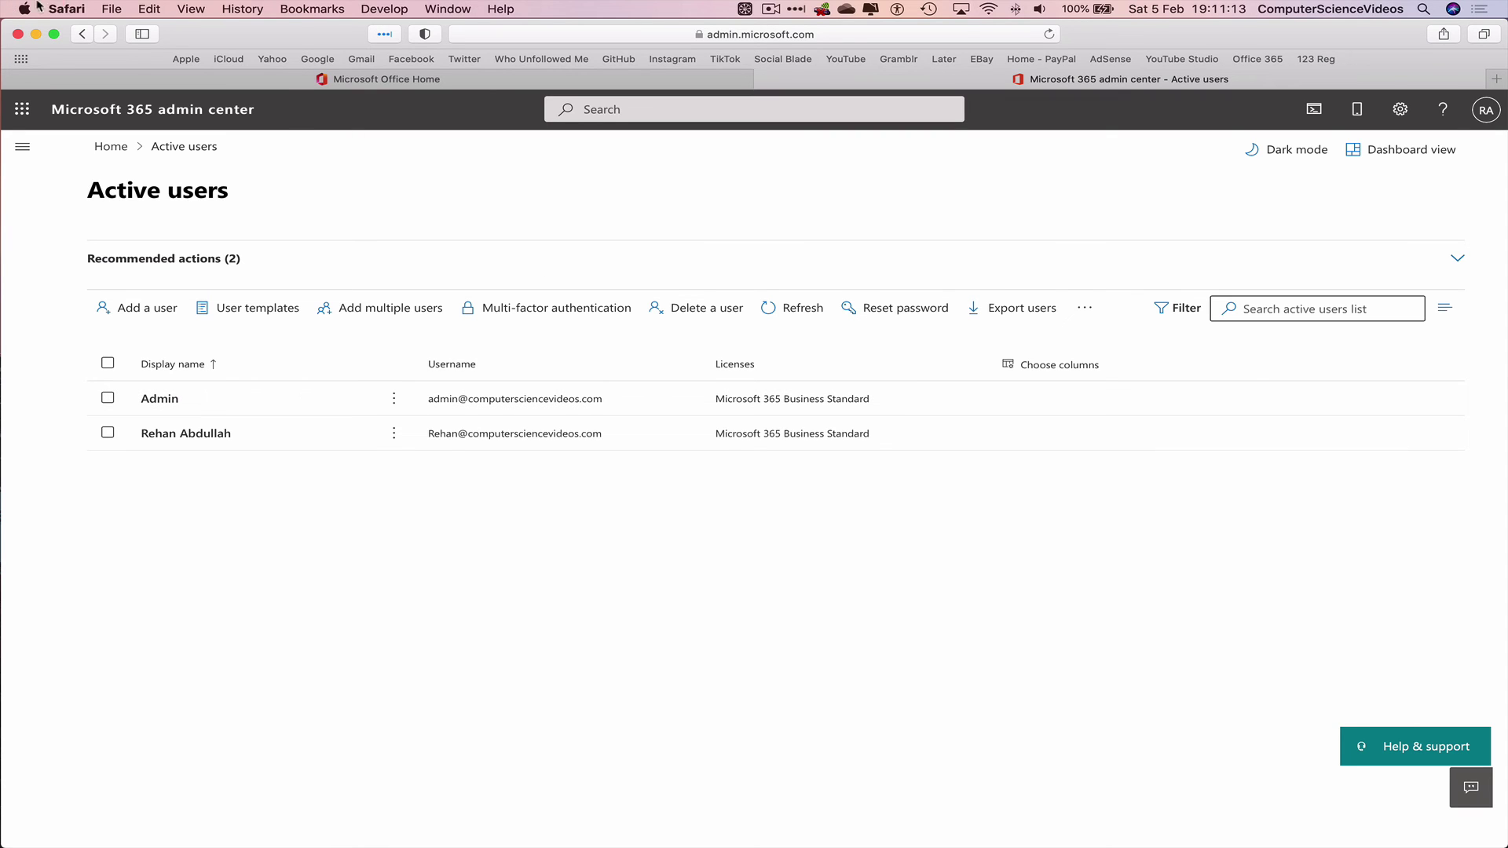
pyautogui.click(68, 9)
pyautogui.click(137, 230)
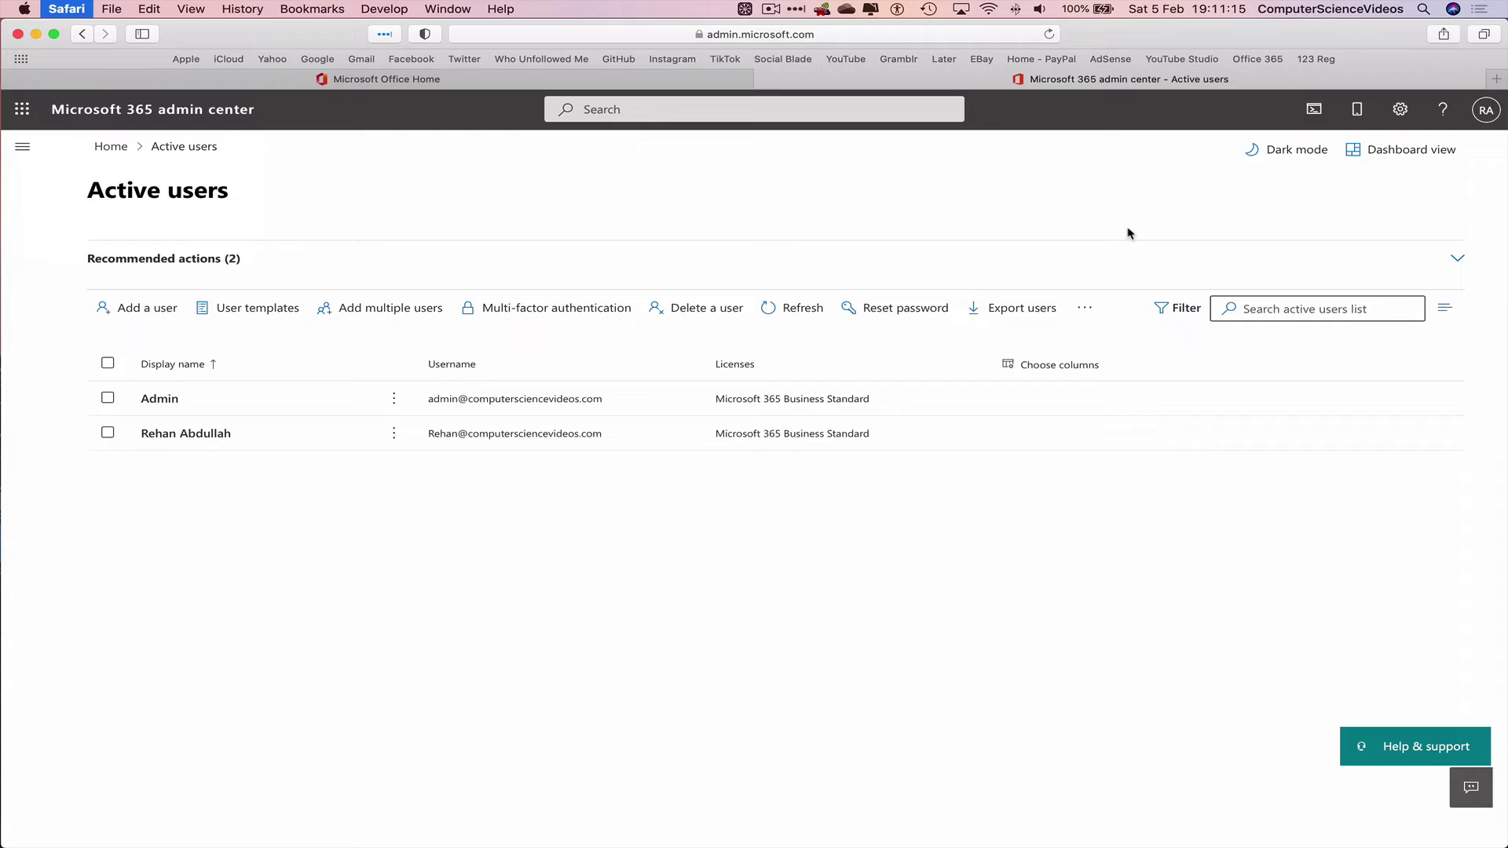